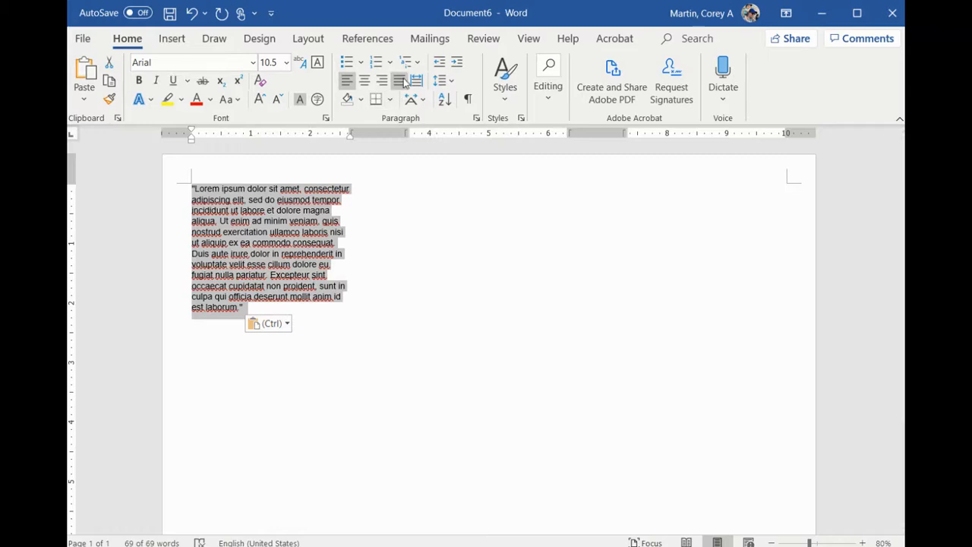
Step: Justify the lorem ipsum paragraph and add a blank line above it
left_click(398, 82)
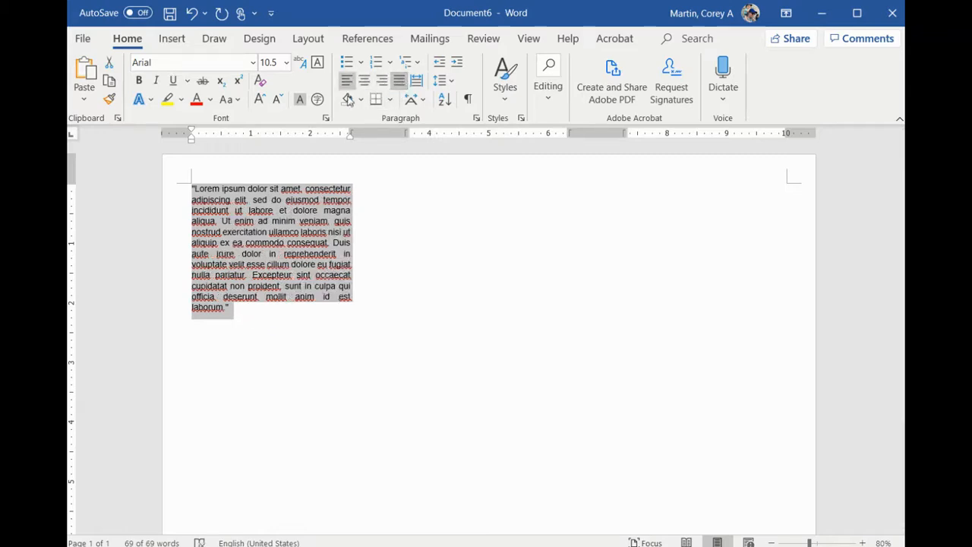
left_click(288, 275)
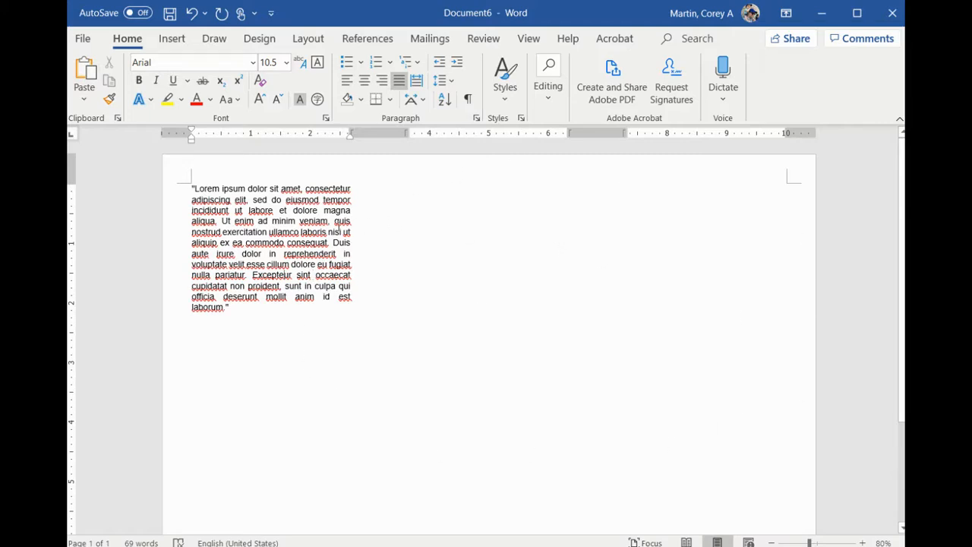
left_click(190, 188)
key("Return")
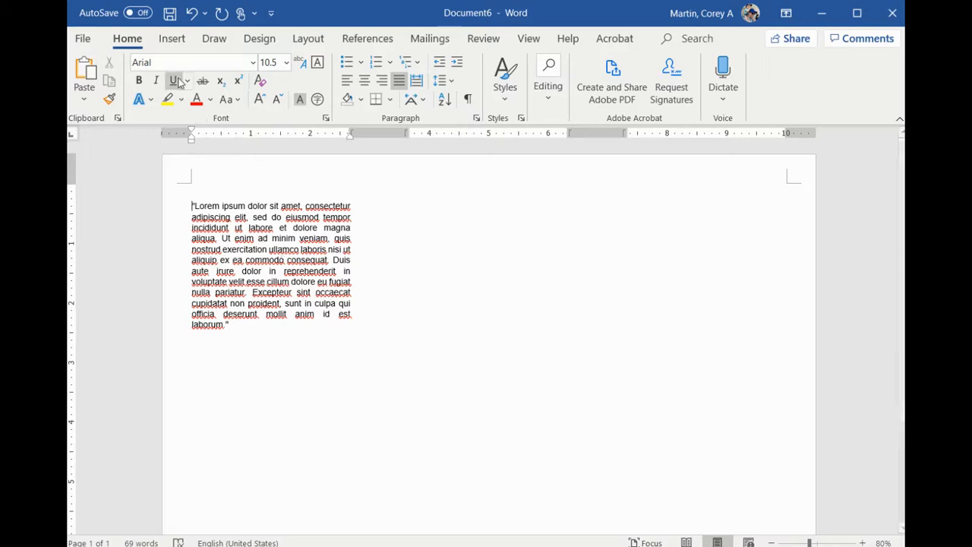
Step: Draw a rectangle shape covering the whole lorem ipsum paragraph in the first column
left_click(176, 43)
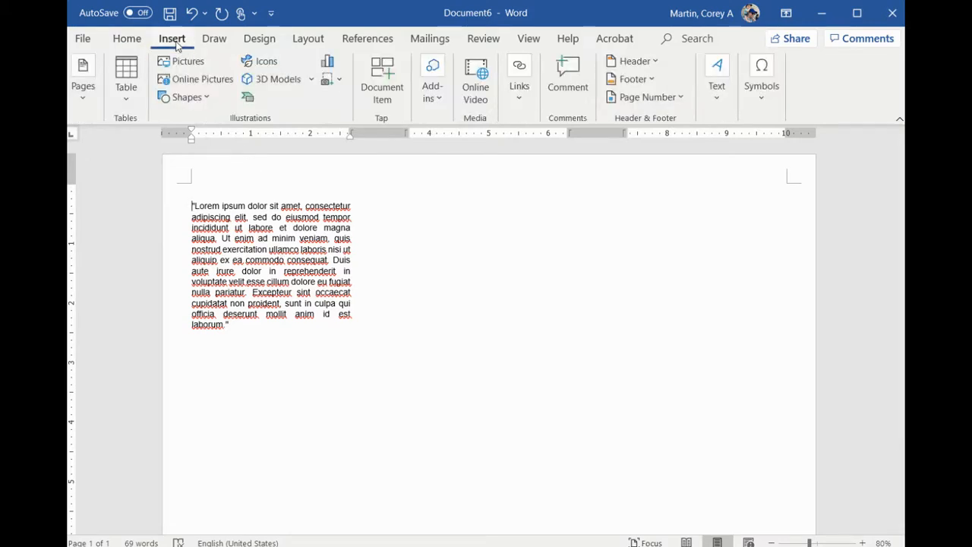
left_click(208, 100)
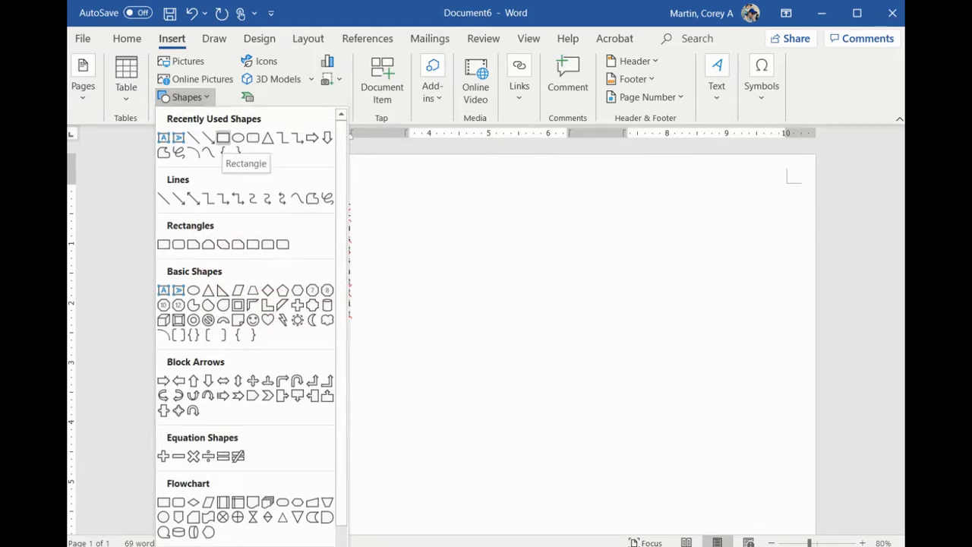
left_click(223, 139)
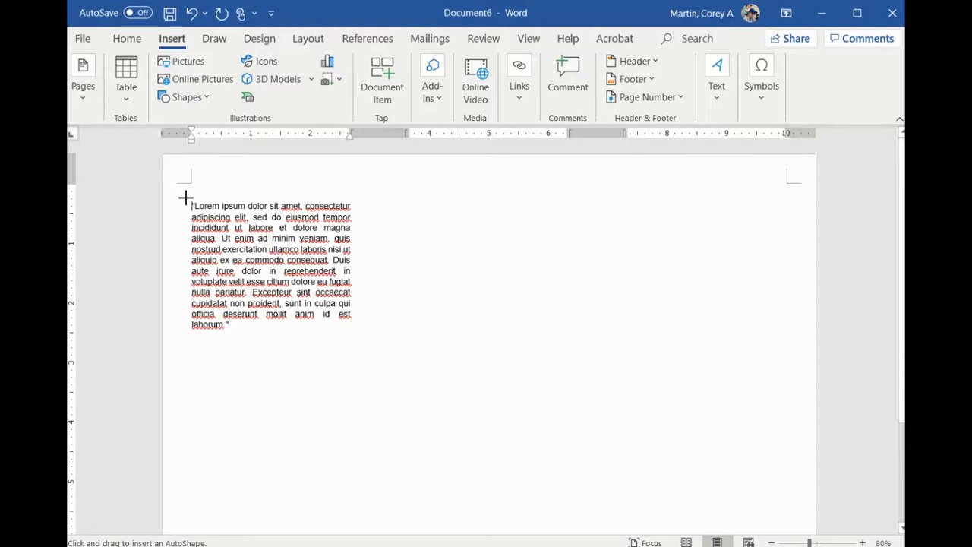
mouse_move(188, 199)
left_mouse_down()
mouse_move(287, 303)
mouse_move(355, 335)
left_mouse_up()
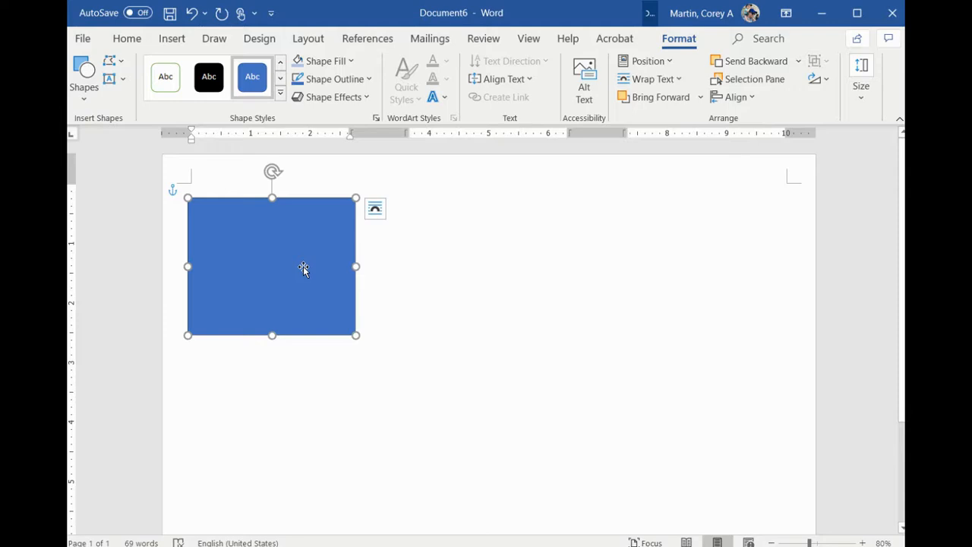
Step: Send the blue rectangle behind the text
right_click(267, 245)
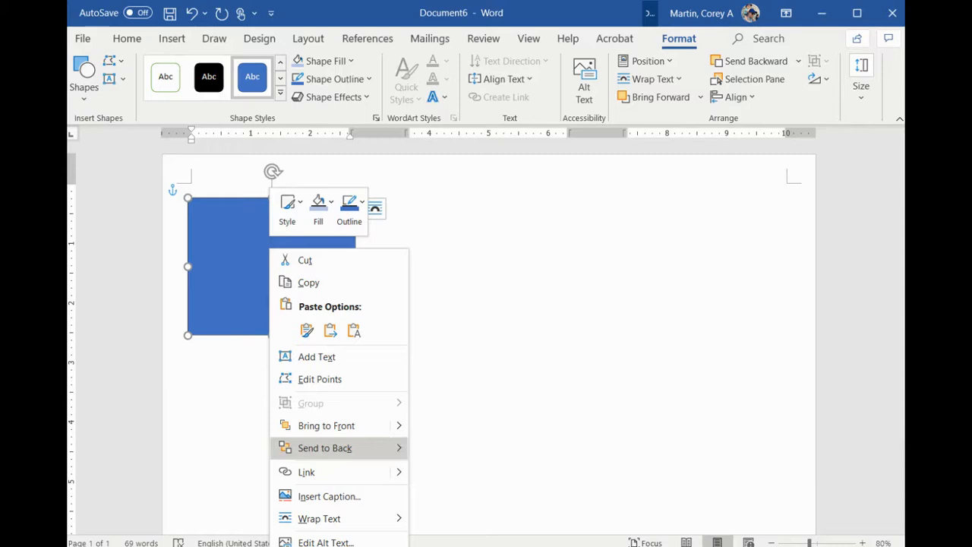
mouse_move(357, 448)
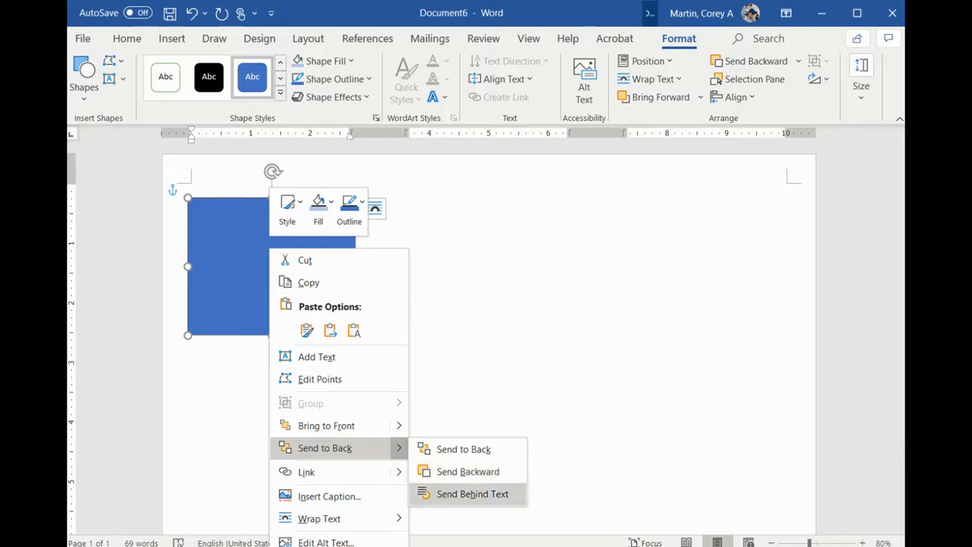
left_click(460, 493)
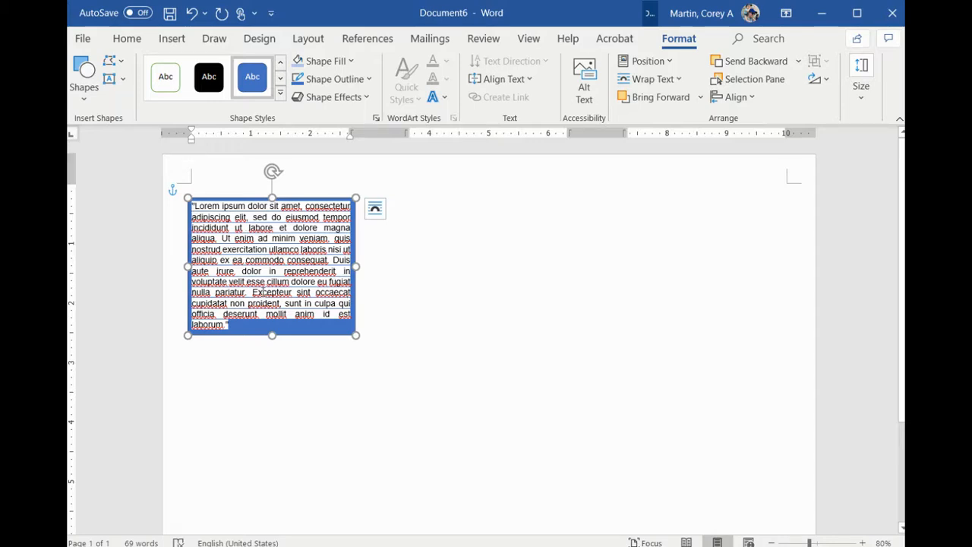
left_click(502, 320)
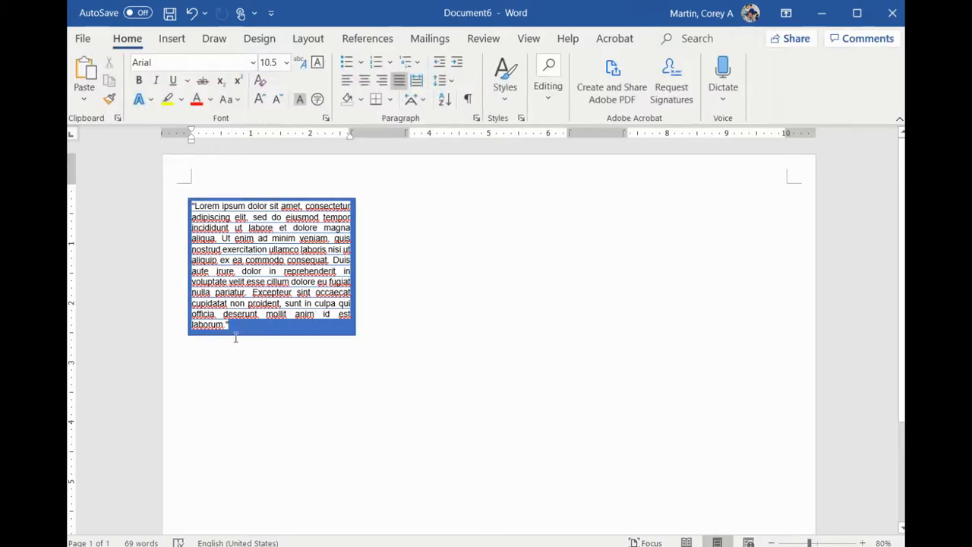
Step: Clear all formatting from the paragraph and extend the rectangle downward to cover the last line of text
left_click_drag(232, 325, 193, 206)
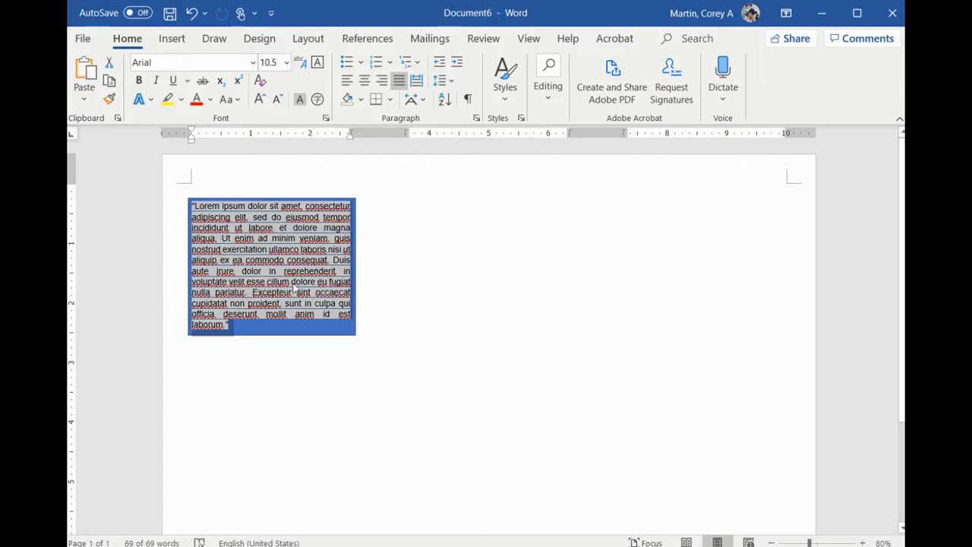
left_click(261, 83)
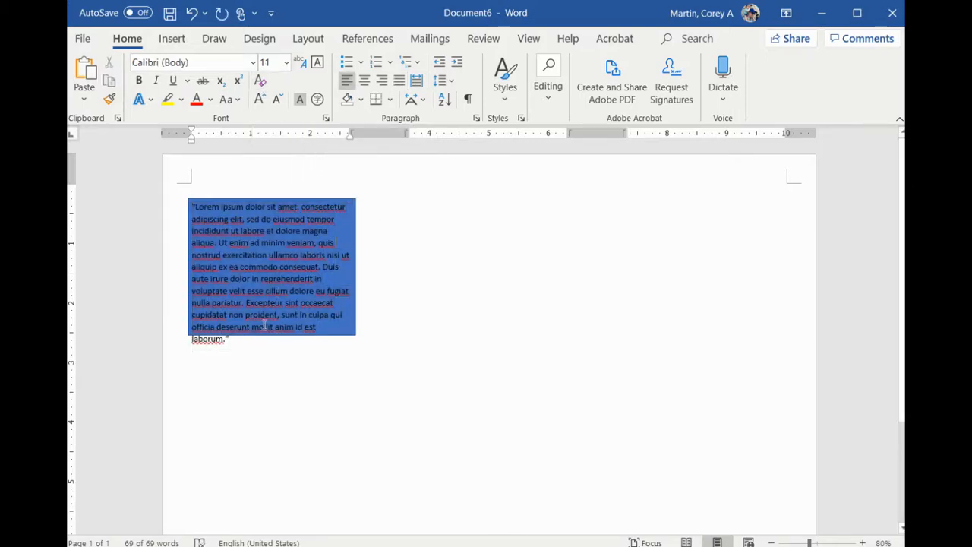
left_click(334, 282)
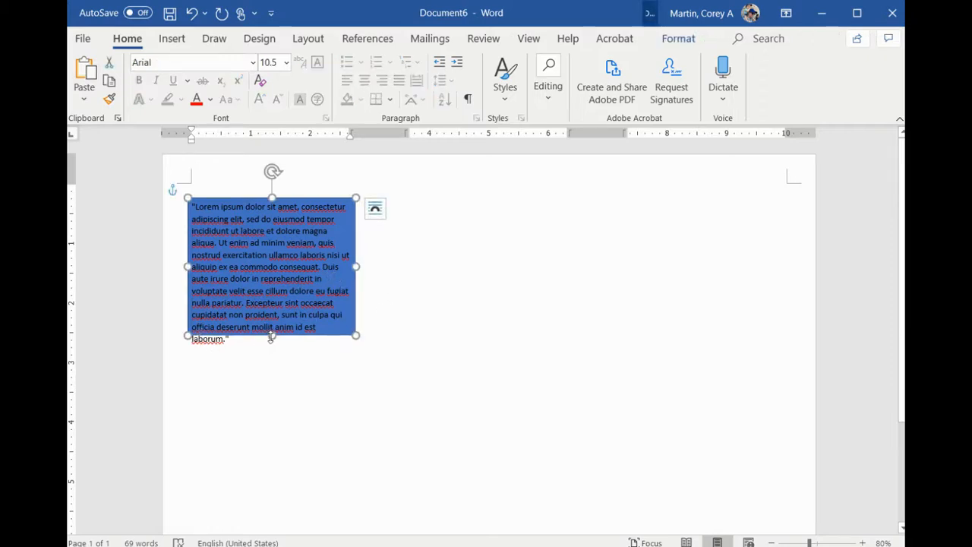
left_click_drag(271, 336, 268, 350)
left_click(236, 339)
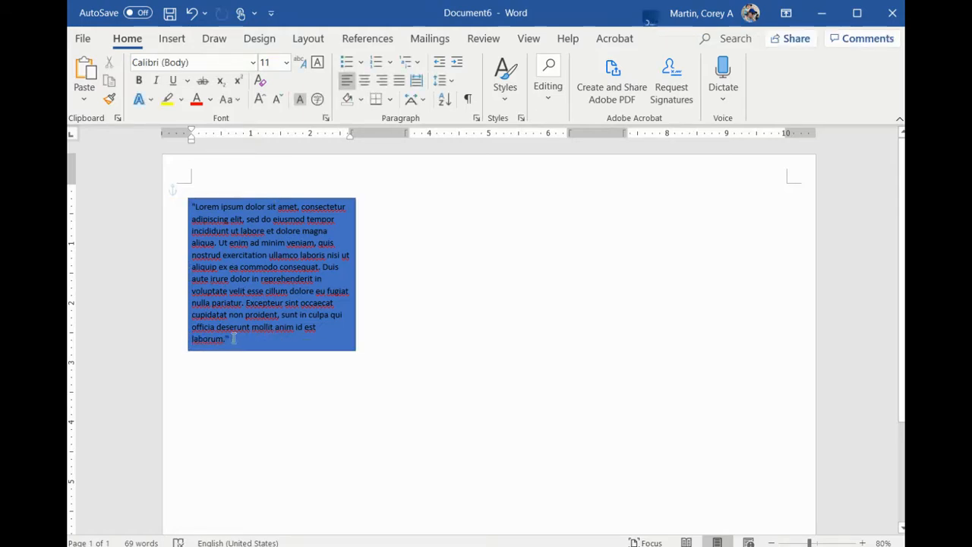
Step: Change the fill colour of the rectangle behind the paragraph to a light orange theme colour
left_click(339, 337)
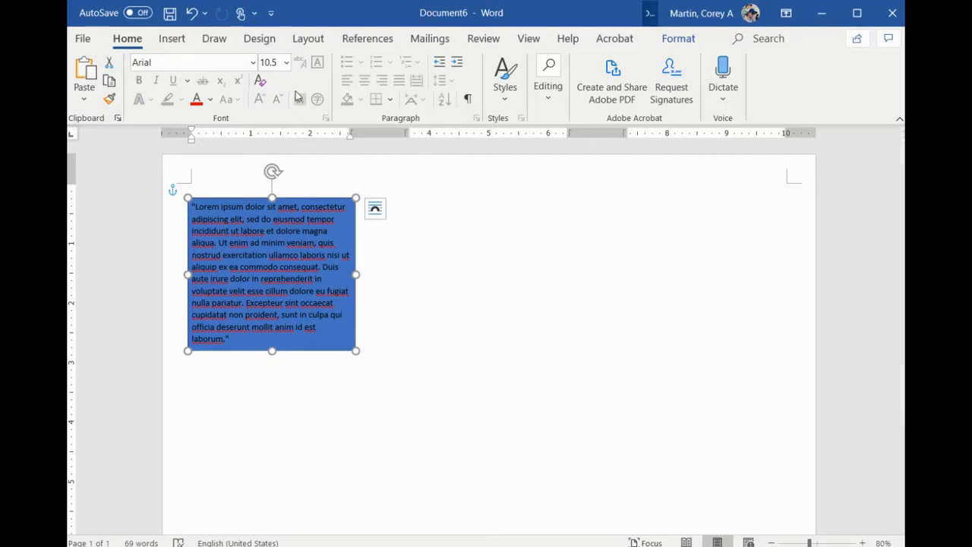
left_click(678, 39)
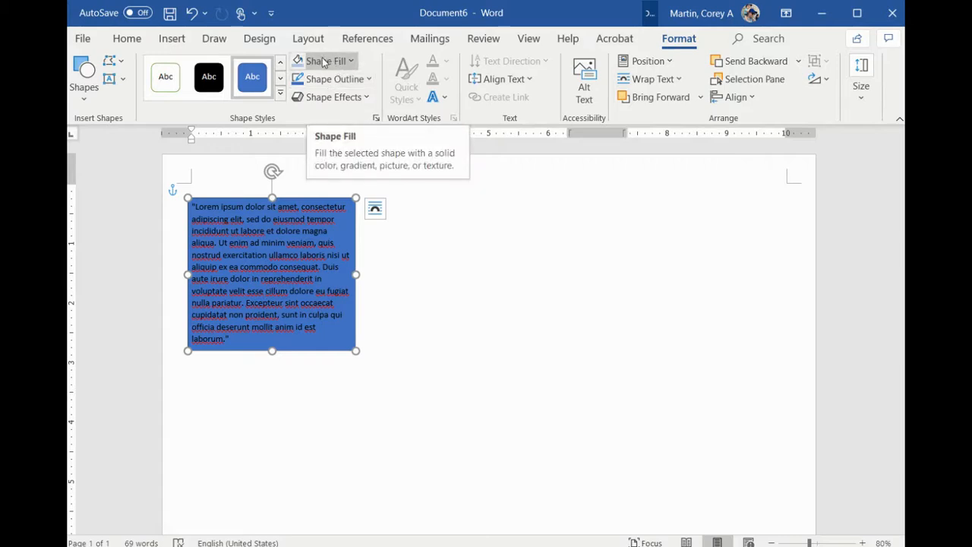
left_click(346, 64)
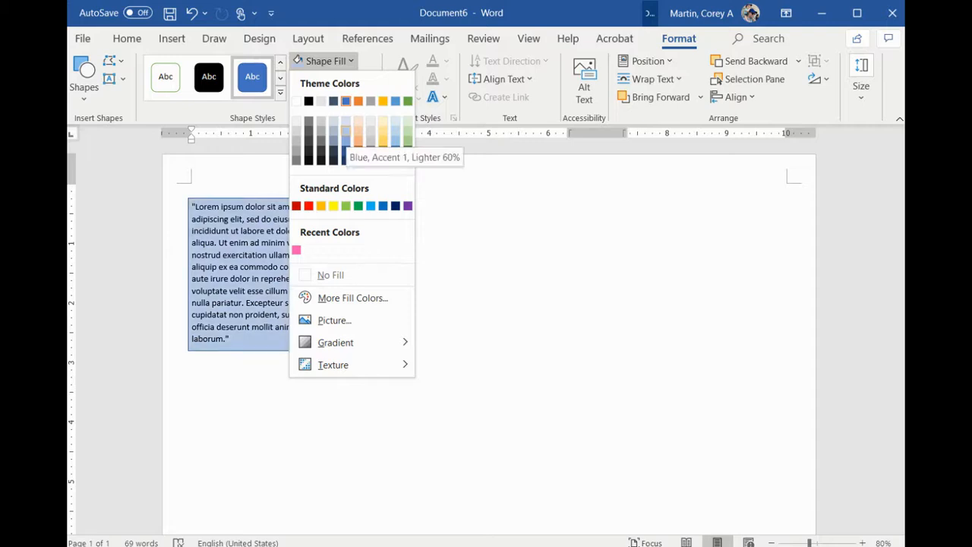
left_click(358, 129)
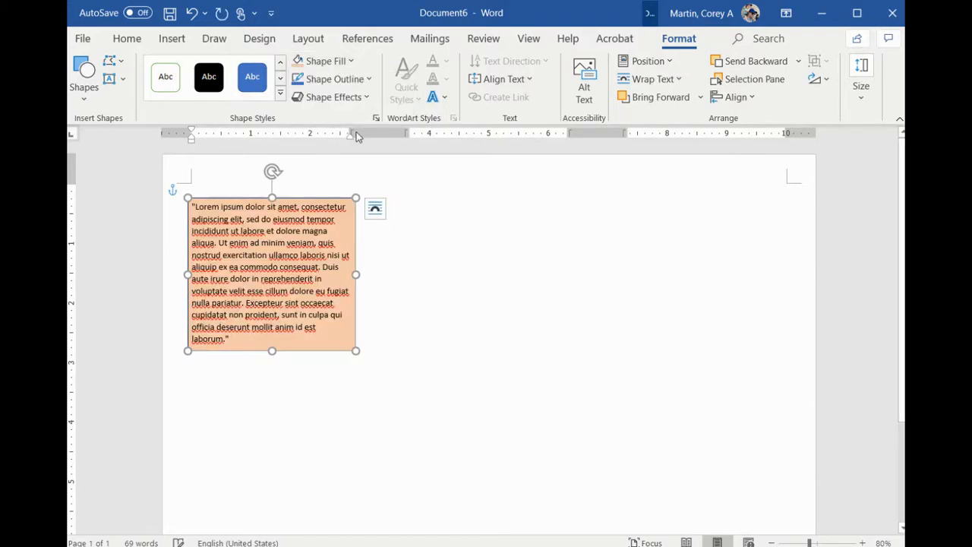
left_click(403, 260)
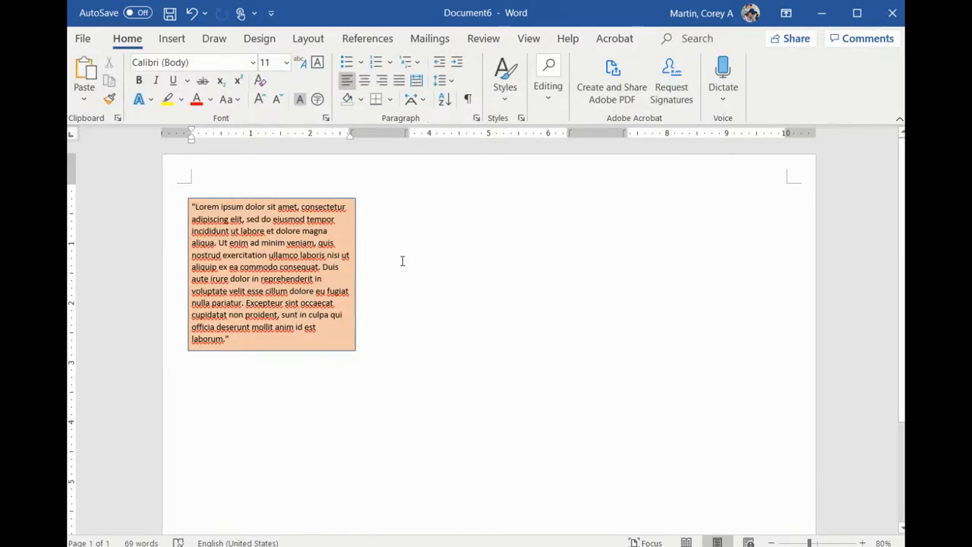
Step: Remove the outline from the light orange rectangle with No Outline
left_click(337, 340)
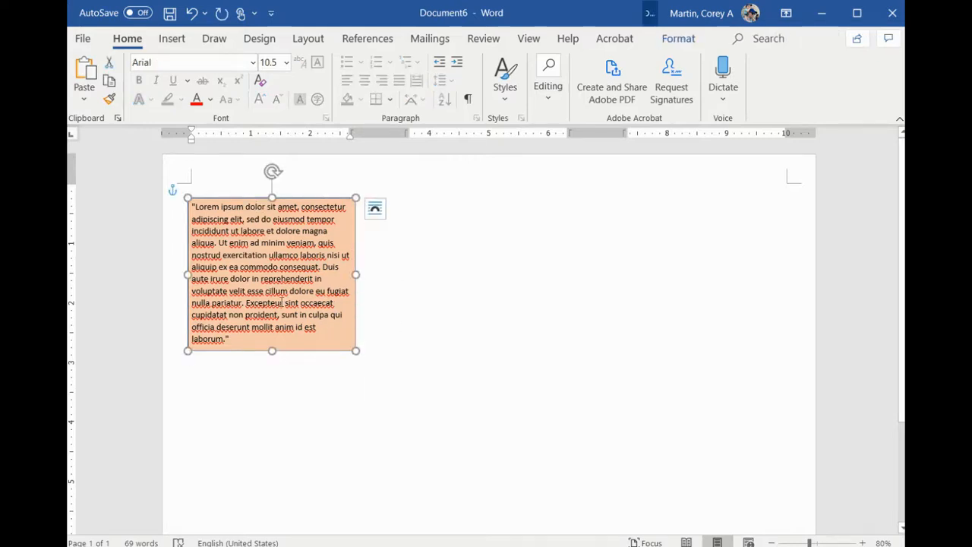
left_click(679, 38)
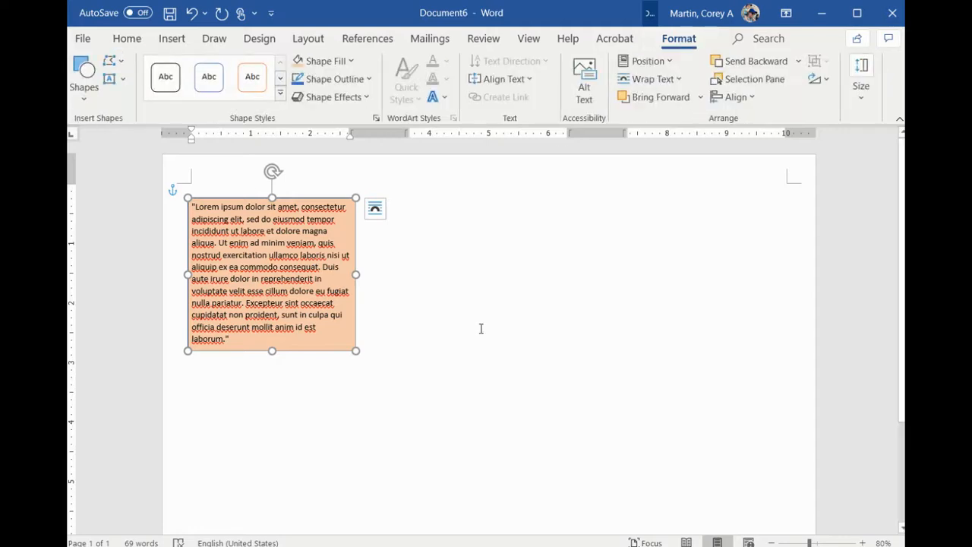
left_click(360, 306)
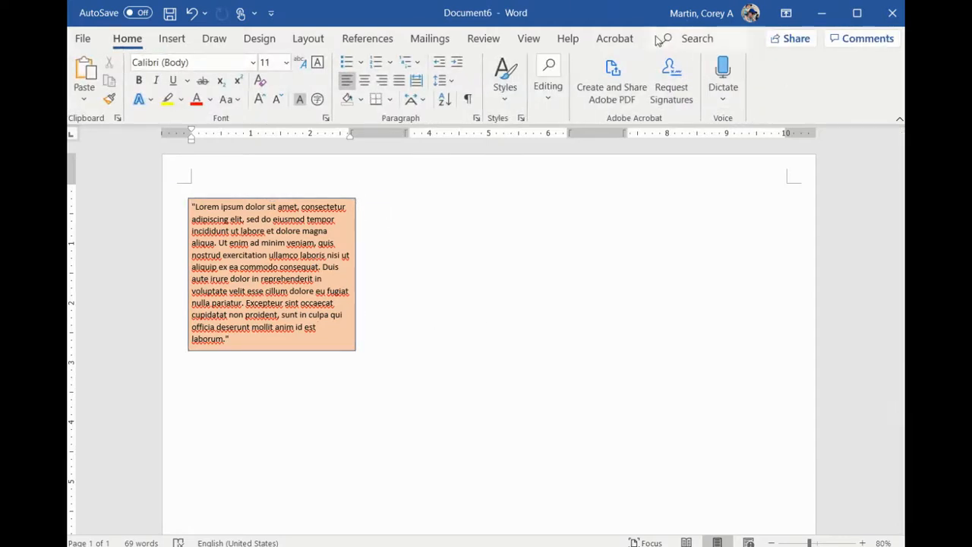
left_click(356, 271)
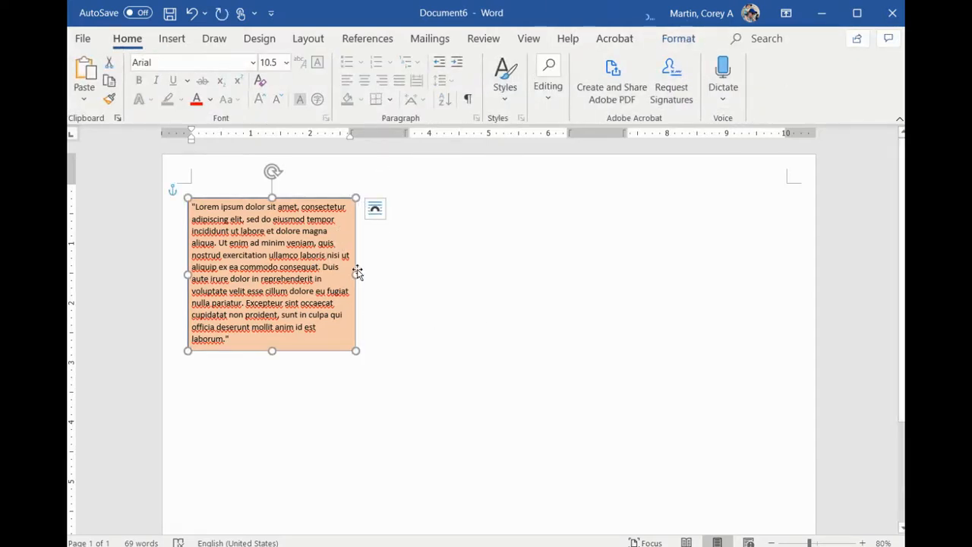
left_click(682, 40)
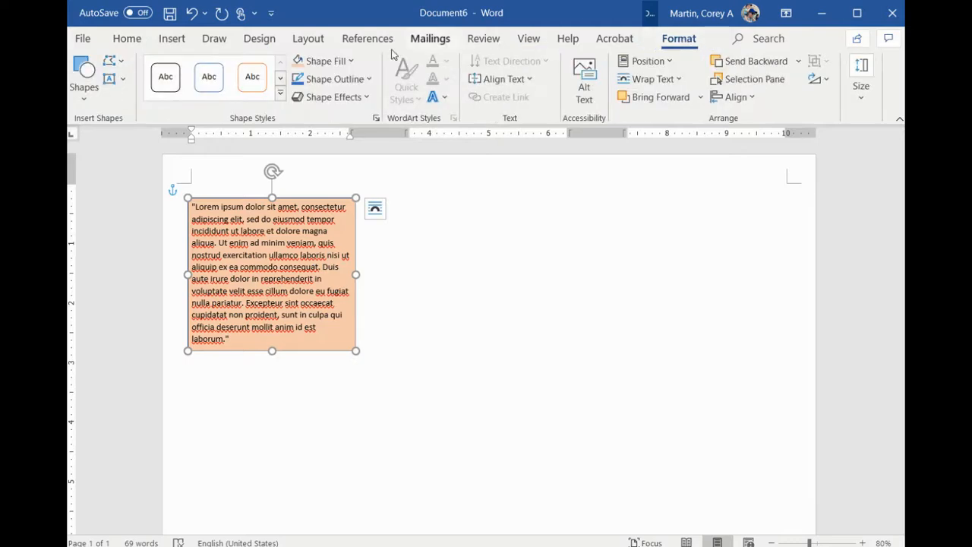
left_click(352, 80)
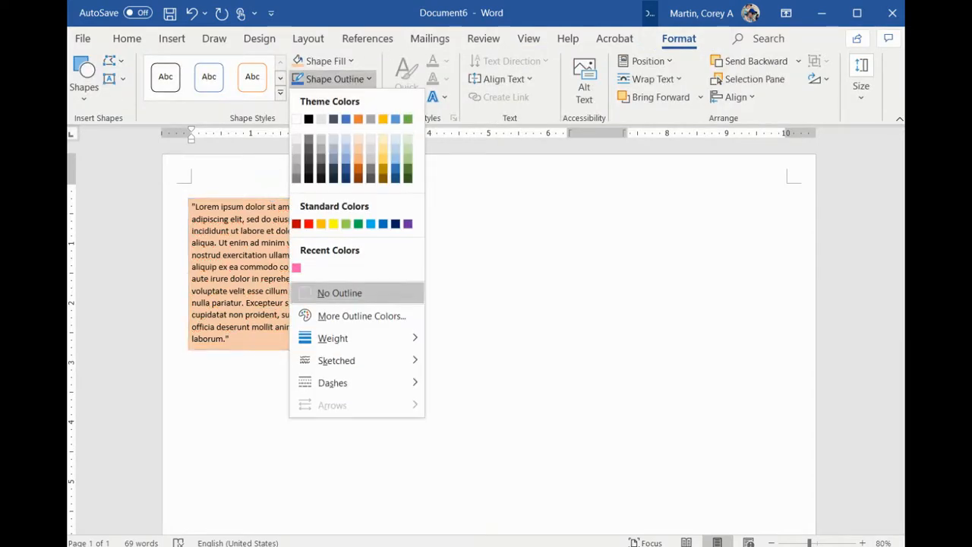
left_click(334, 292)
left_click(388, 296)
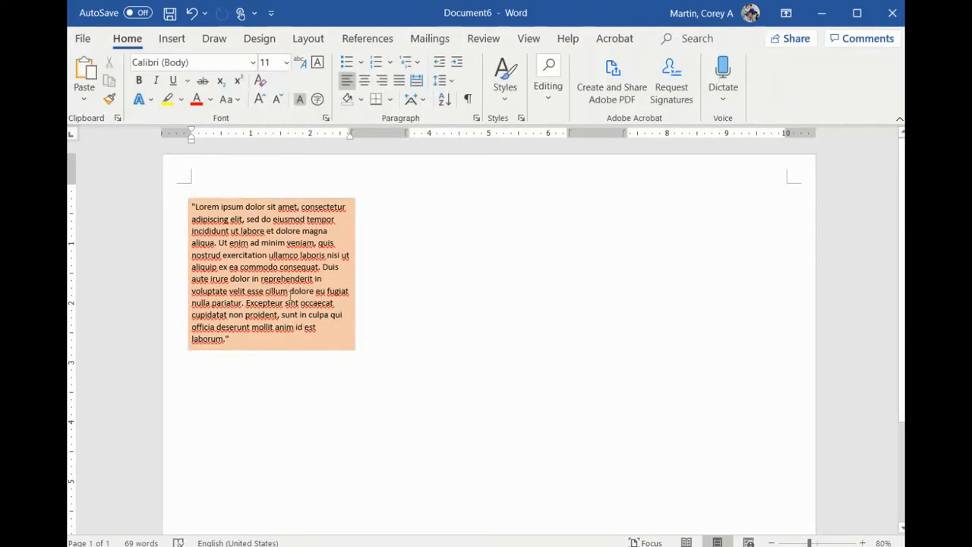
Step: Justify the paragraph inside the orange rectangle and shorten the rectangle to end just below the last line
left_click_drag(231, 339, 344, 124)
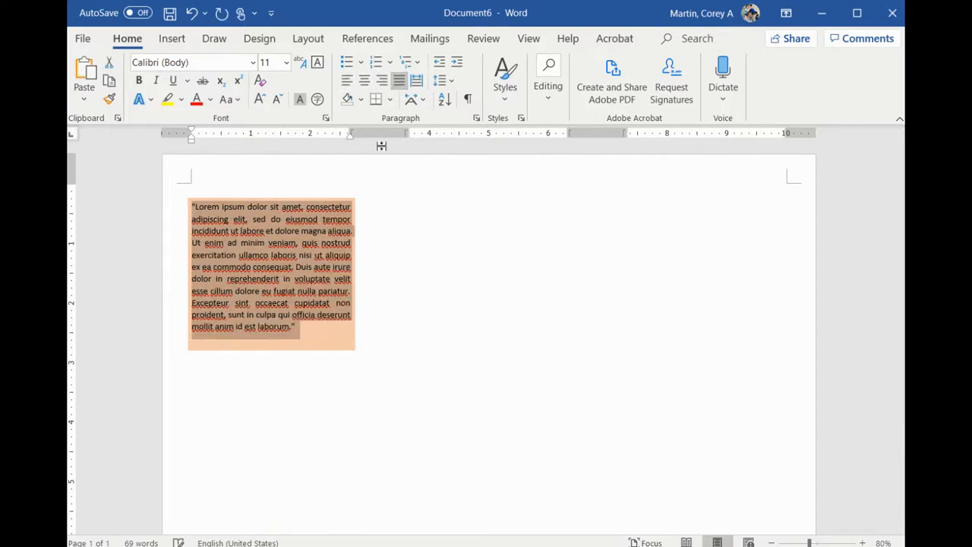
left_click(398, 79)
left_click(351, 303)
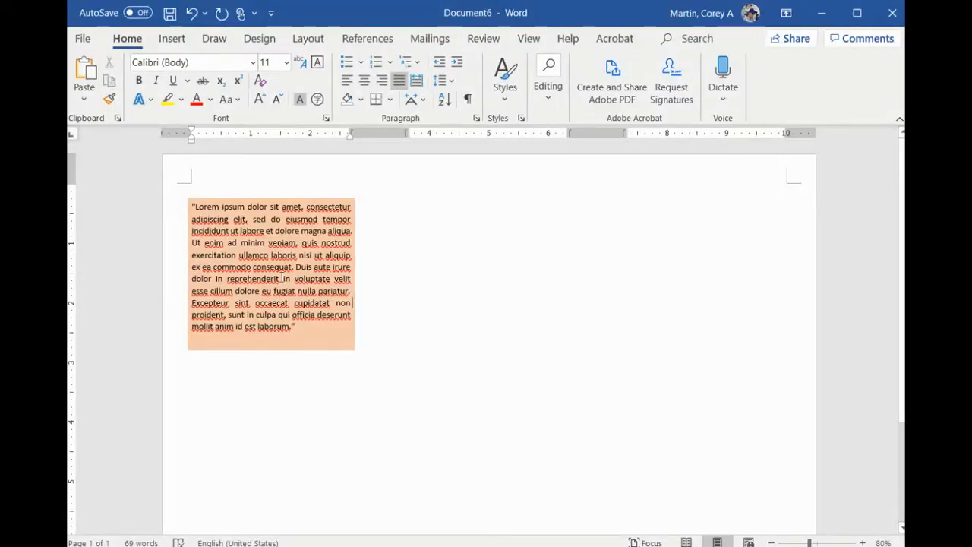
key("ctrl+End")
left_click(281, 354)
left_click_drag(272, 350, 271, 339)
left_click(299, 330)
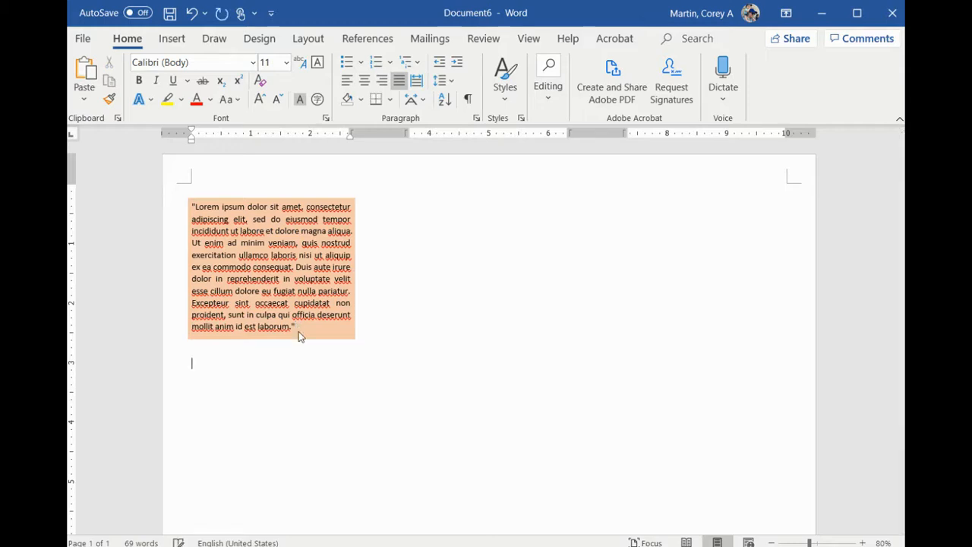
Step: Insert the hawaii image from the Pictures folder on the line below the orange rectangle
left_click(192, 363)
left_click(173, 40)
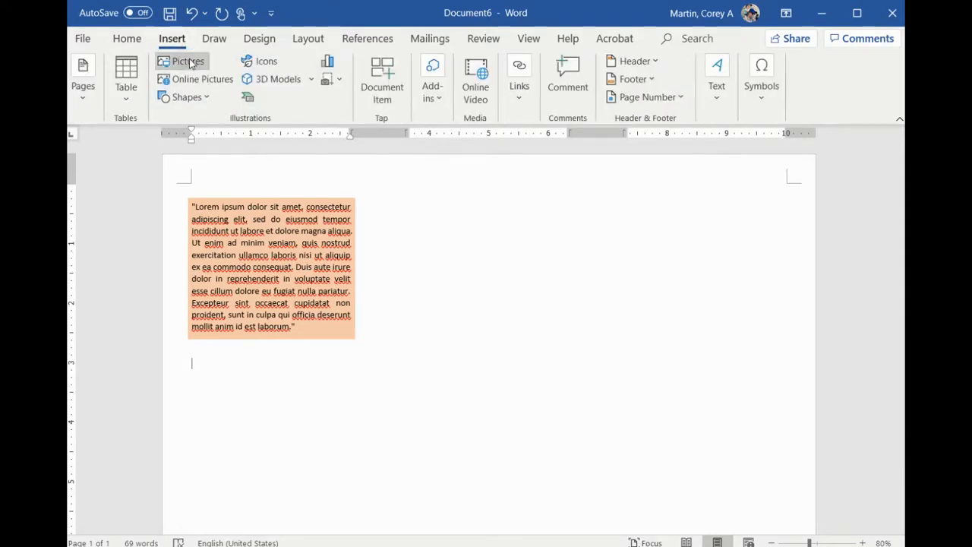
left_click(190, 64)
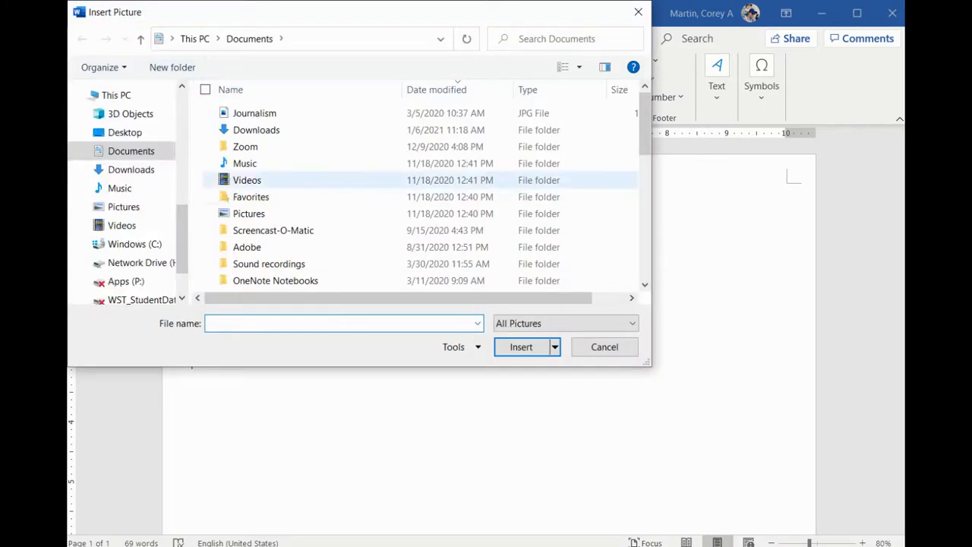
left_click(251, 213)
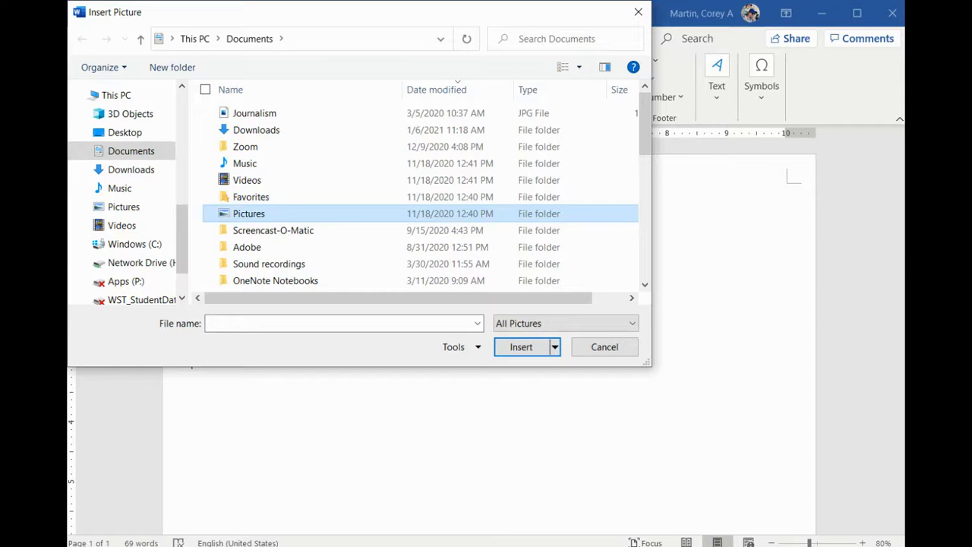
double_click(250, 213)
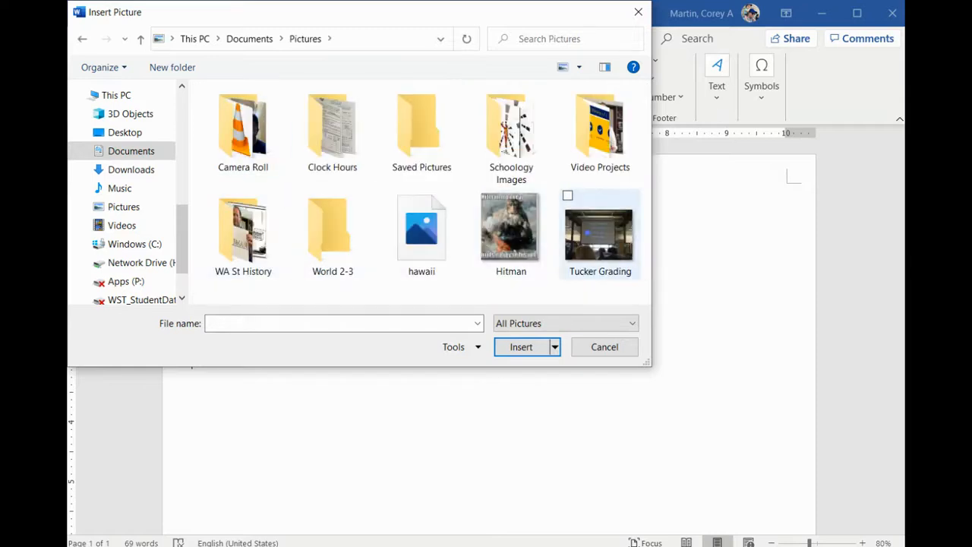
left_click(421, 231)
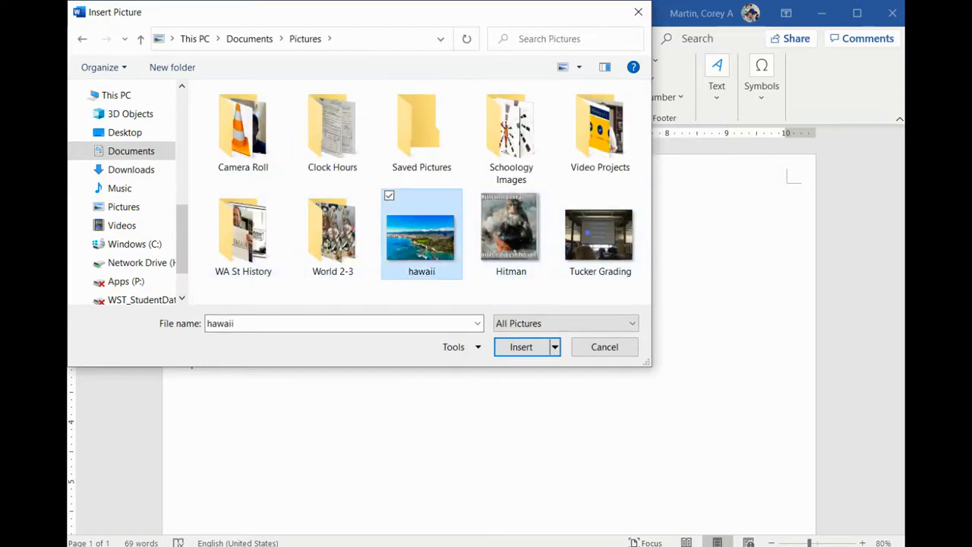
left_click(521, 347)
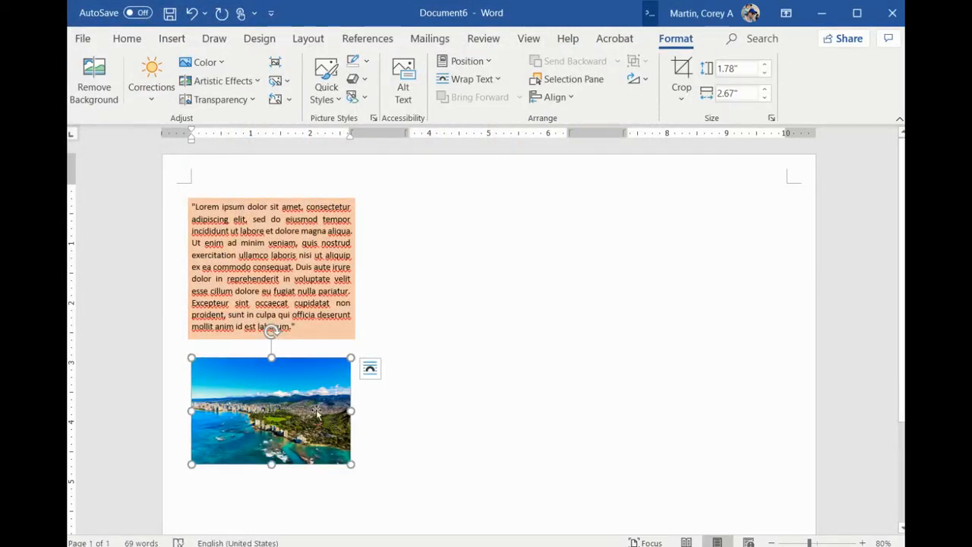
Step: Try to reposition the inline Hawaii picture below the rectangle and open its layout options
left_click(295, 350)
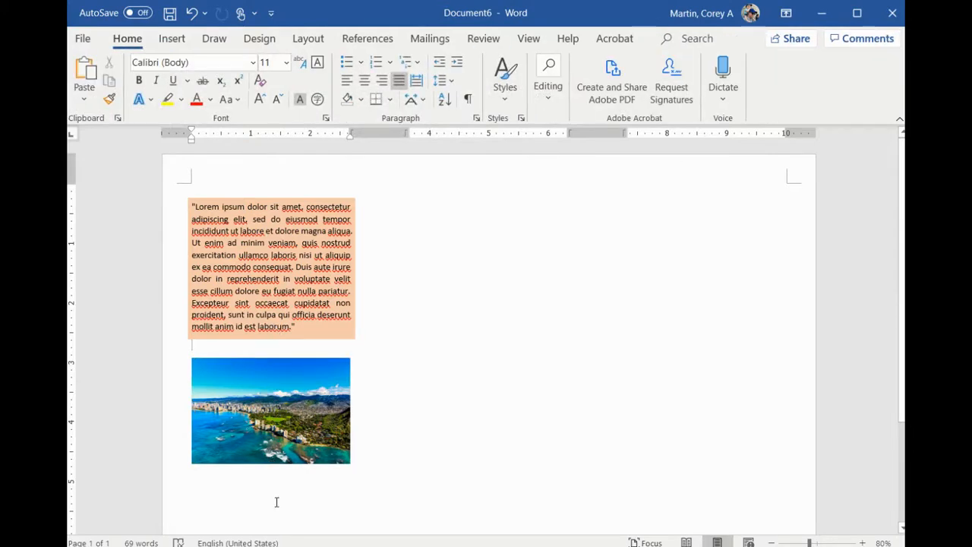
left_click(310, 480)
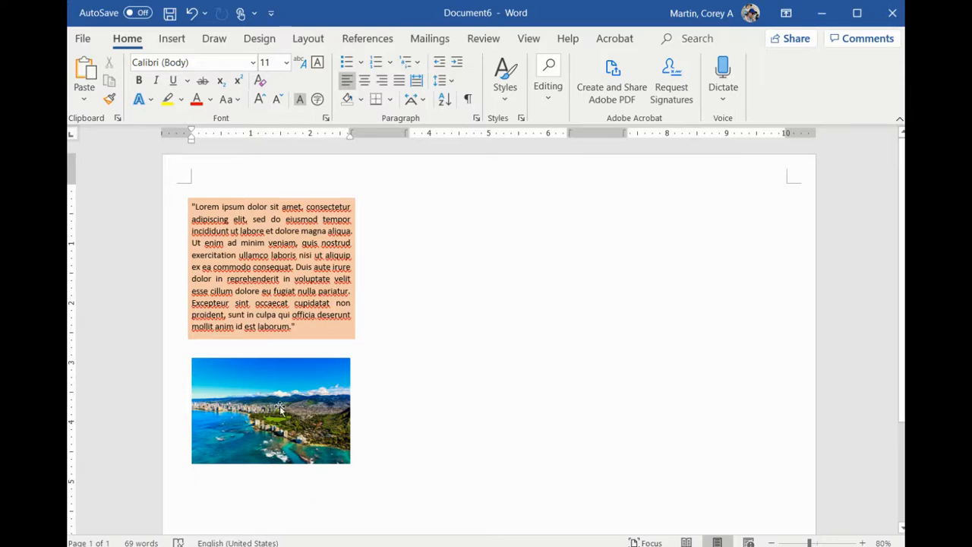
mouse_move(281, 408)
left_mouse_down()
mouse_move(392, 382)
mouse_move(310, 399)
left_mouse_up()
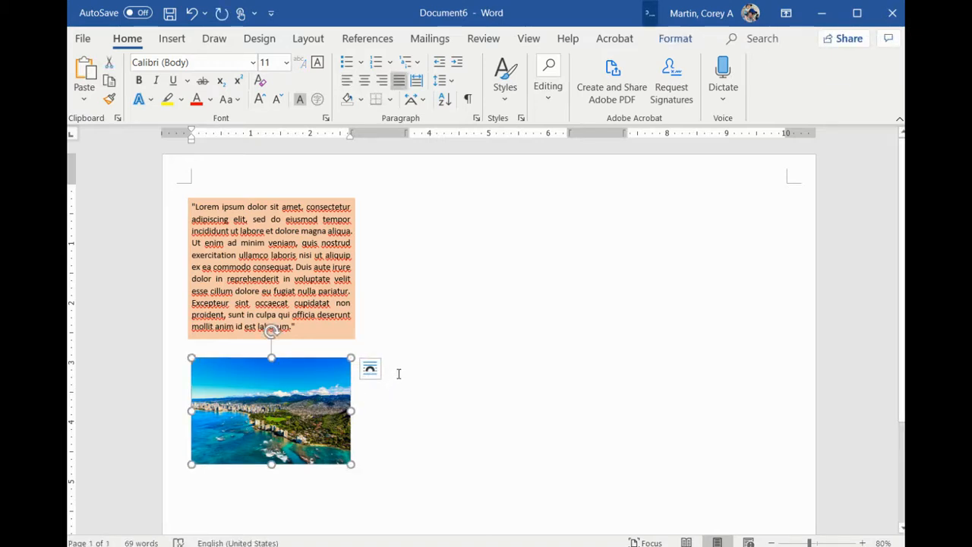
left_click(369, 367)
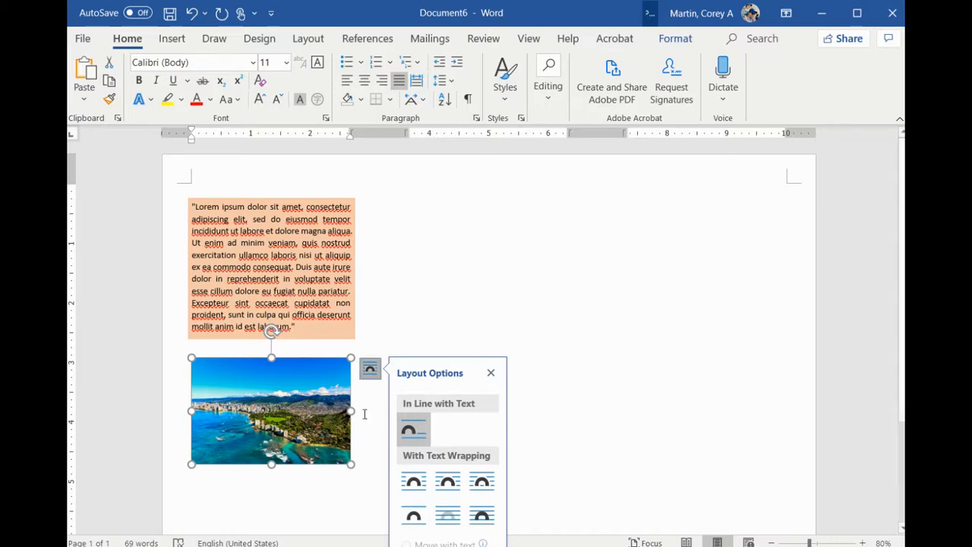
left_click(321, 511)
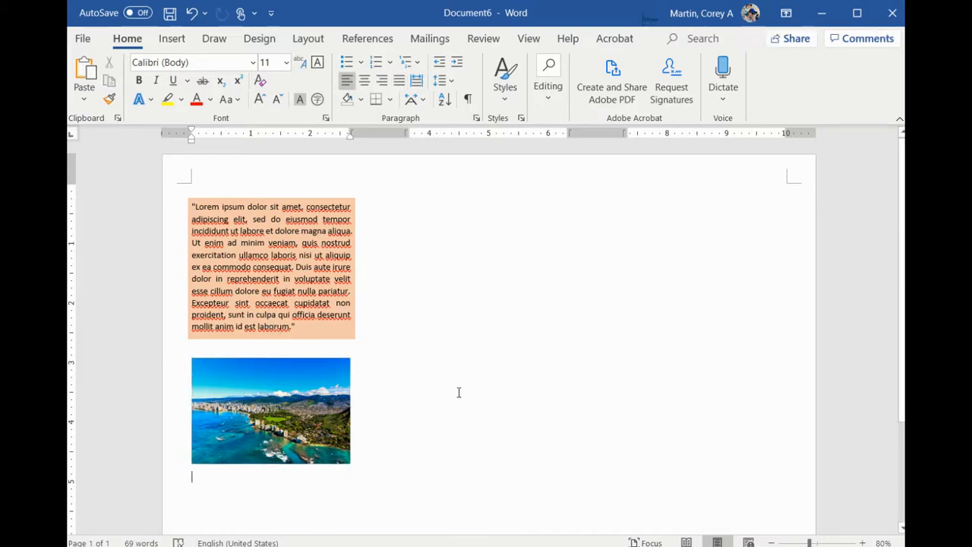
Step: Set the Hawaii picture's text wrapping to Tight and move it up directly beneath the orange rectangle
left_click(302, 398)
left_click(370, 367)
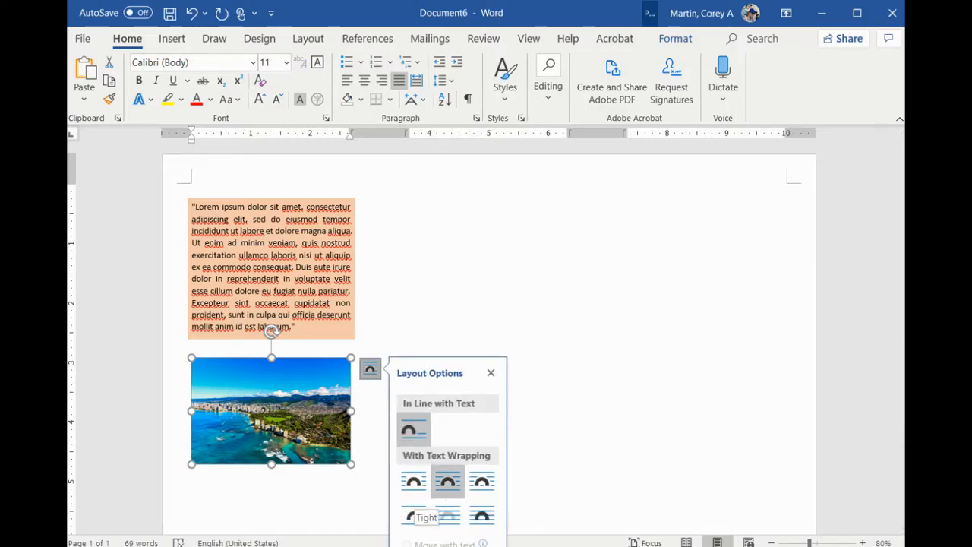
left_click_drag(329, 423, 278, 398)
scroll(398, 393, "down", 3)
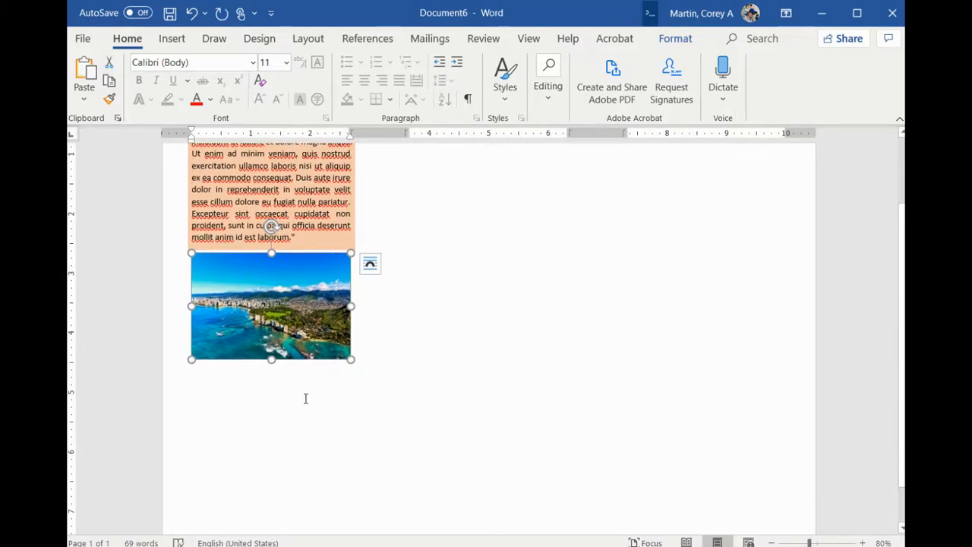
Step: Draw a circle below the Hawaii picture, slightly narrower than the picture, using the Oval shape
left_click(265, 415)
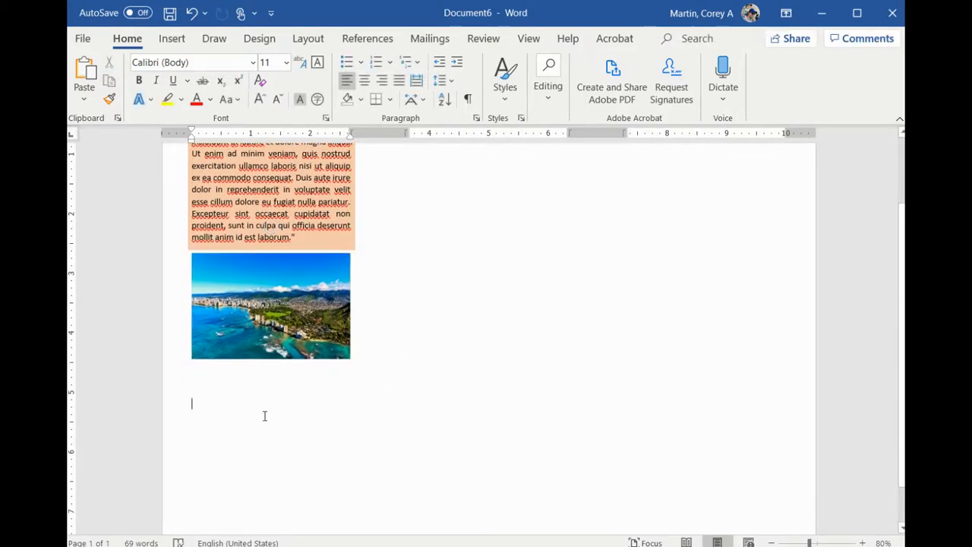
key("ctrl+j")
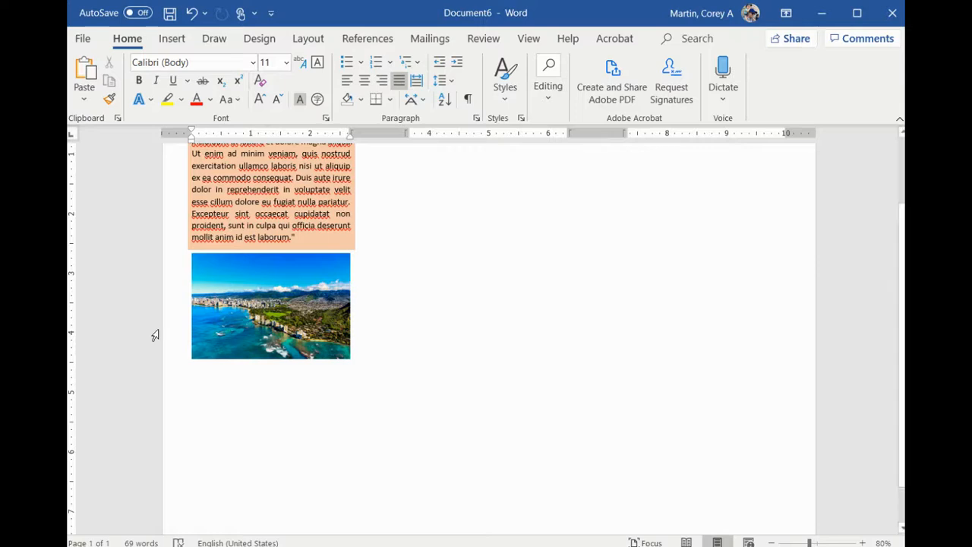
left_click(173, 39)
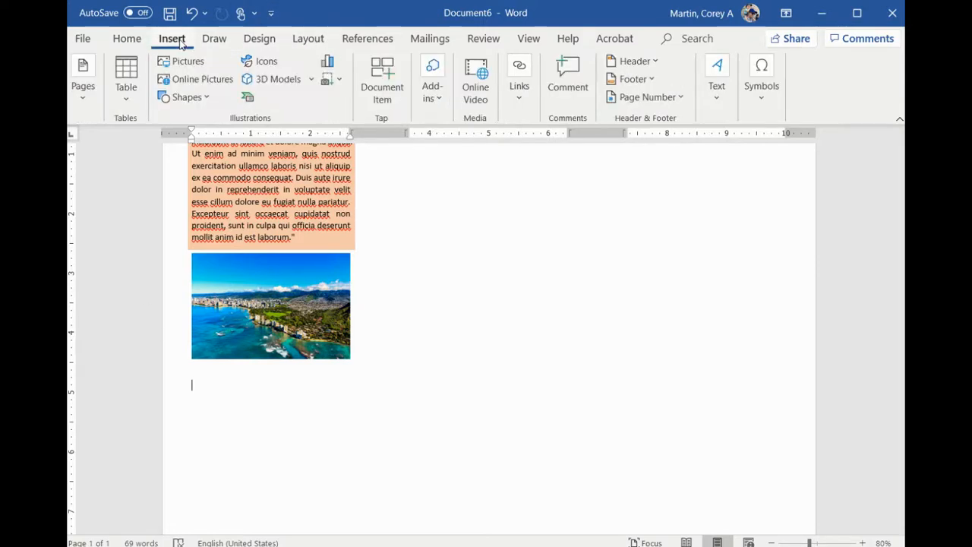
left_click(188, 101)
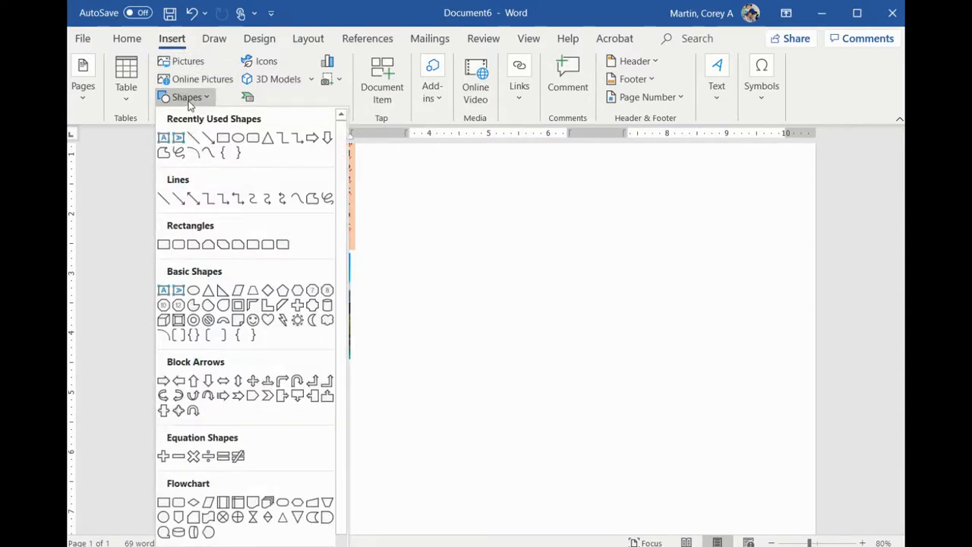
left_click(238, 139)
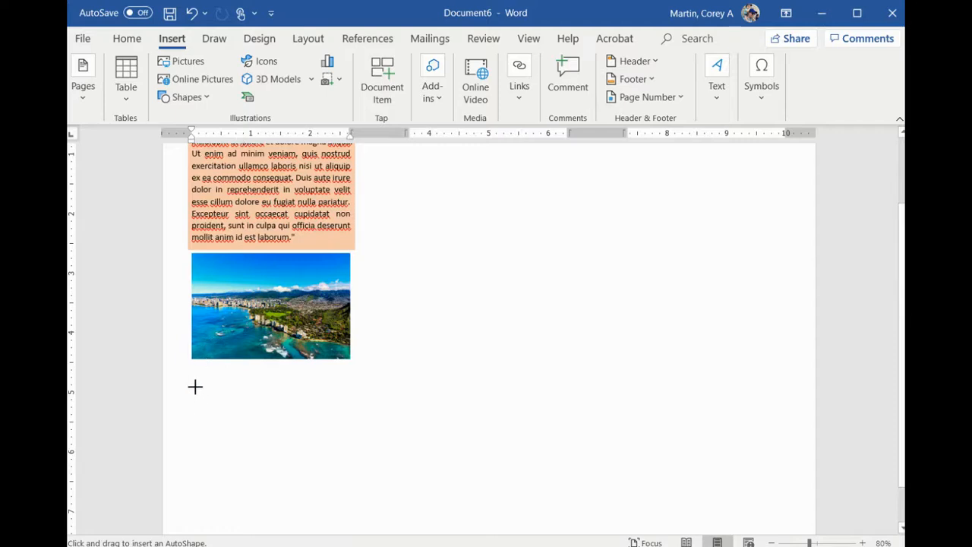
left_click_drag(195, 387, 345, 486)
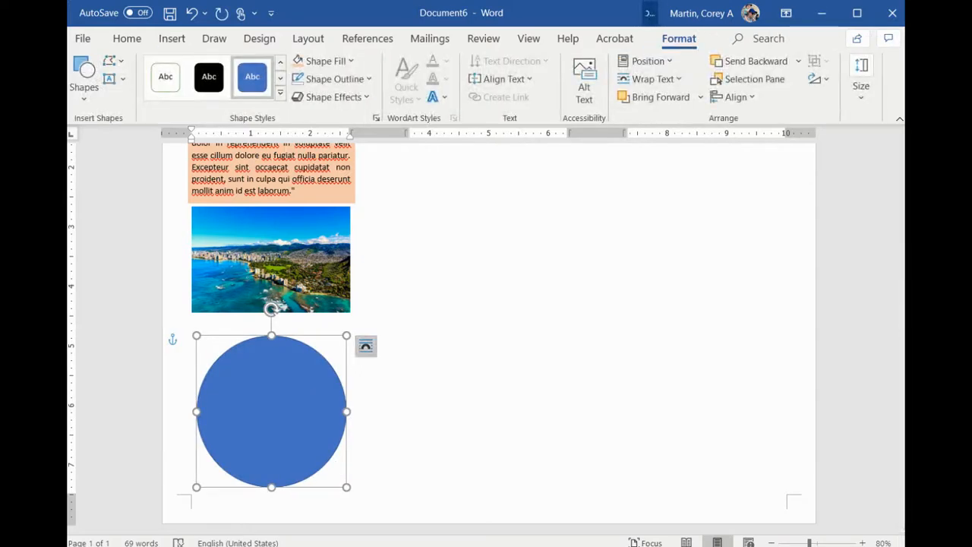
Step: Set the circle's text wrapping to Tight and nudge the circle slightly upward toward the Hawaii picture
left_click(366, 346)
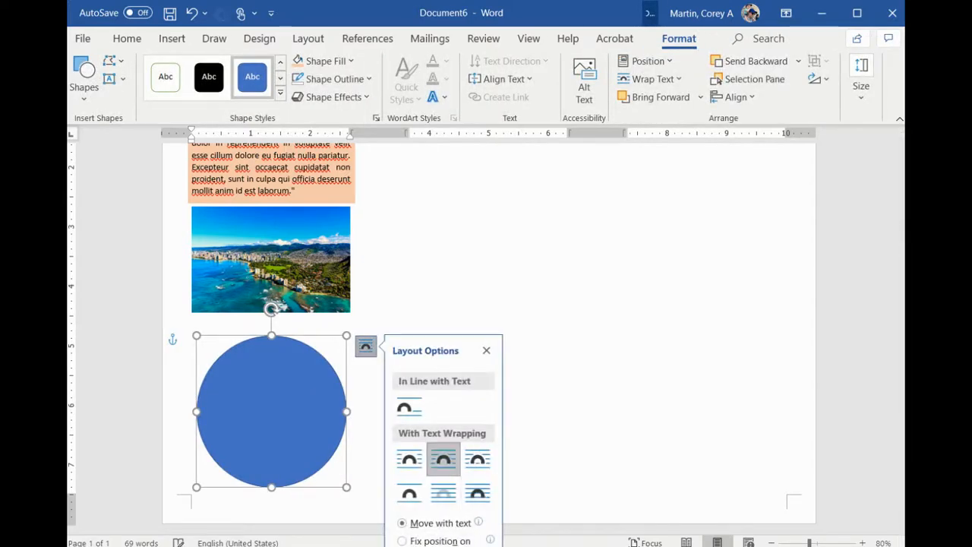
left_click(417, 242)
mouse_move(274, 404)
left_mouse_down()
mouse_move(277, 379)
mouse_move(273, 404)
left_mouse_up()
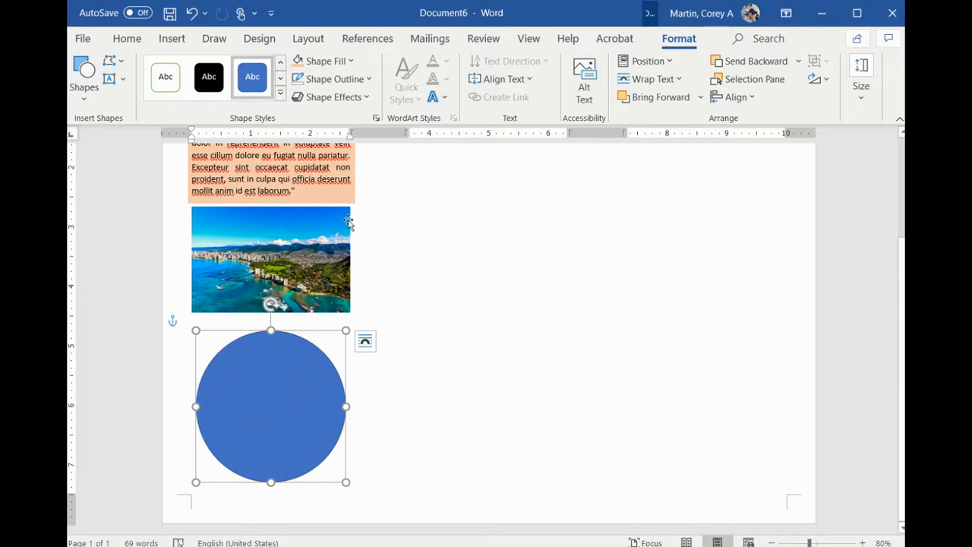
Step: Fill the circle with the palm-tree sunset picture found by searching Online Pictures for "hawaii"
left_click(351, 62)
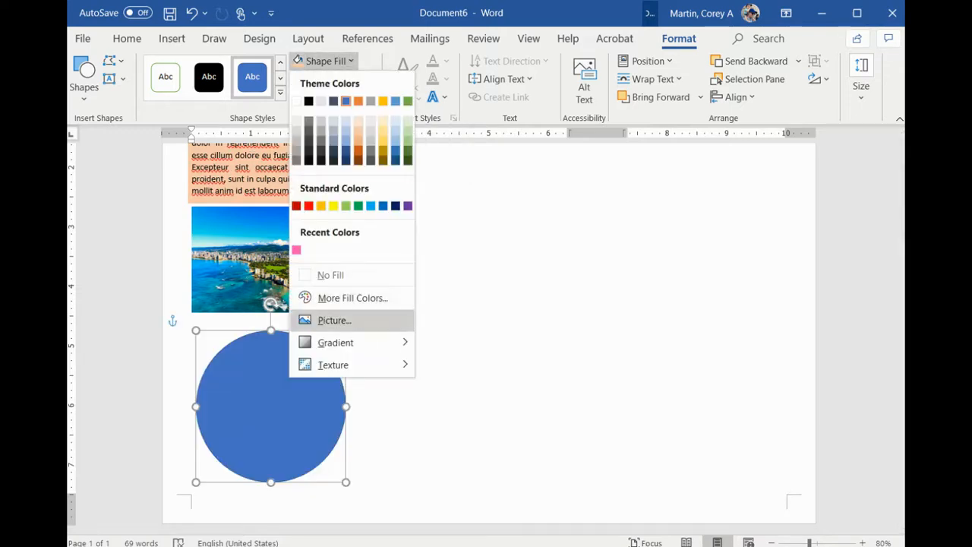
left_click(335, 319)
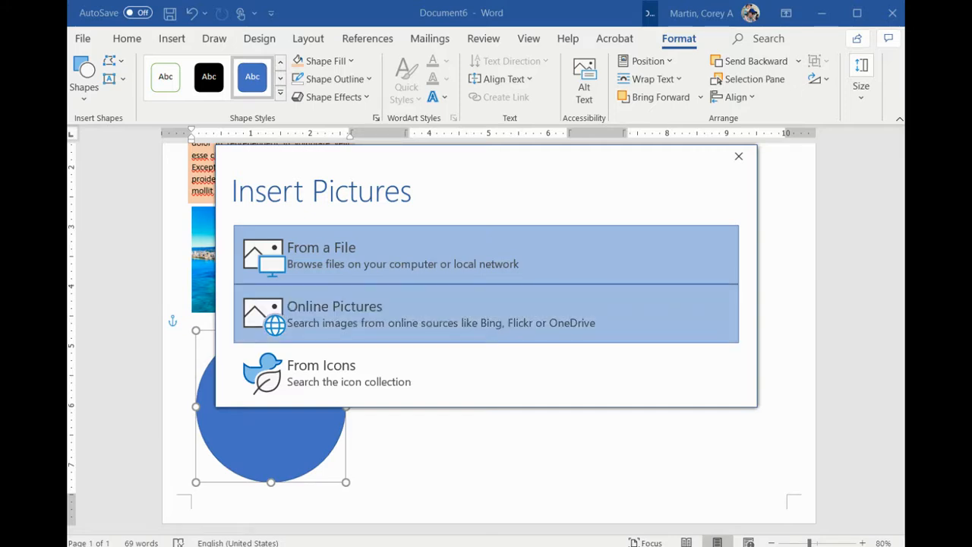
left_click(335, 313)
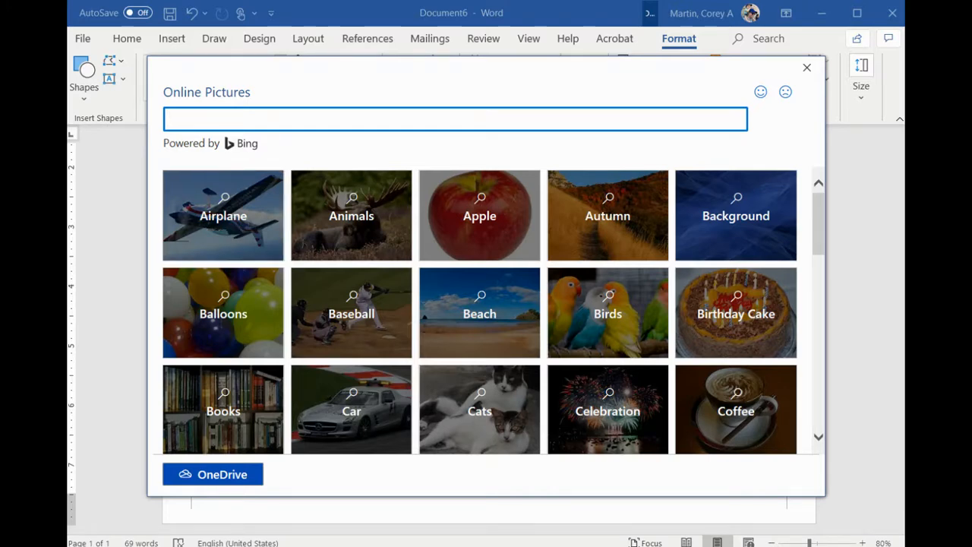
type("hawaii")
key("Return")
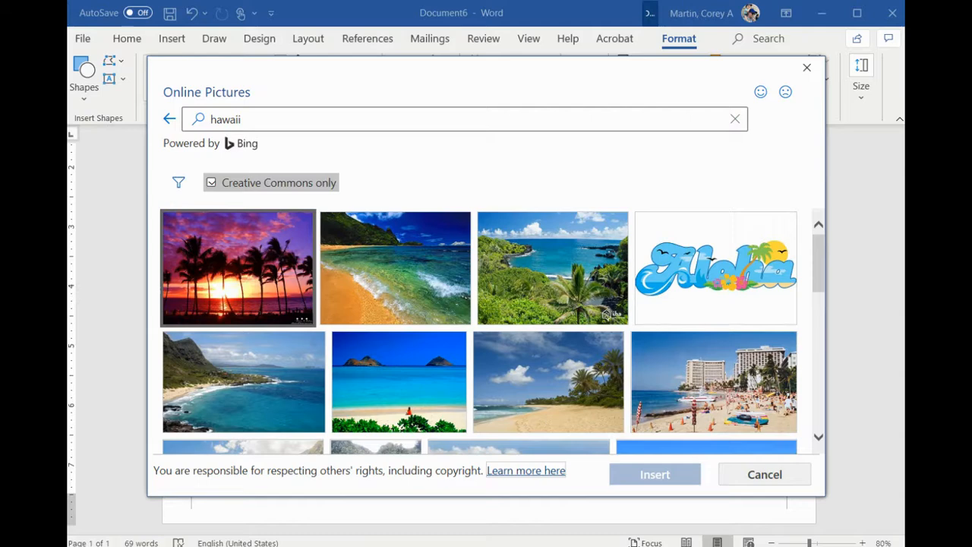
key("space")
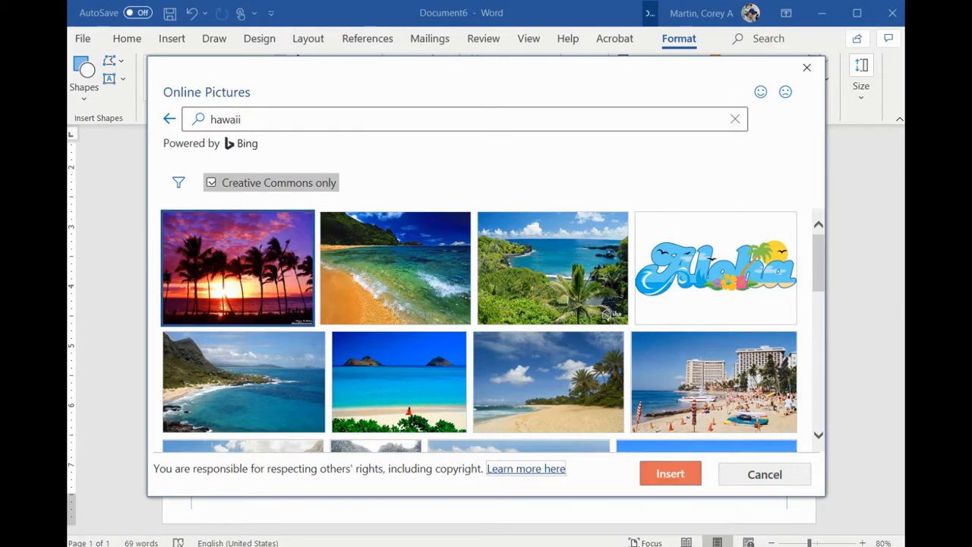
left_click(670, 473)
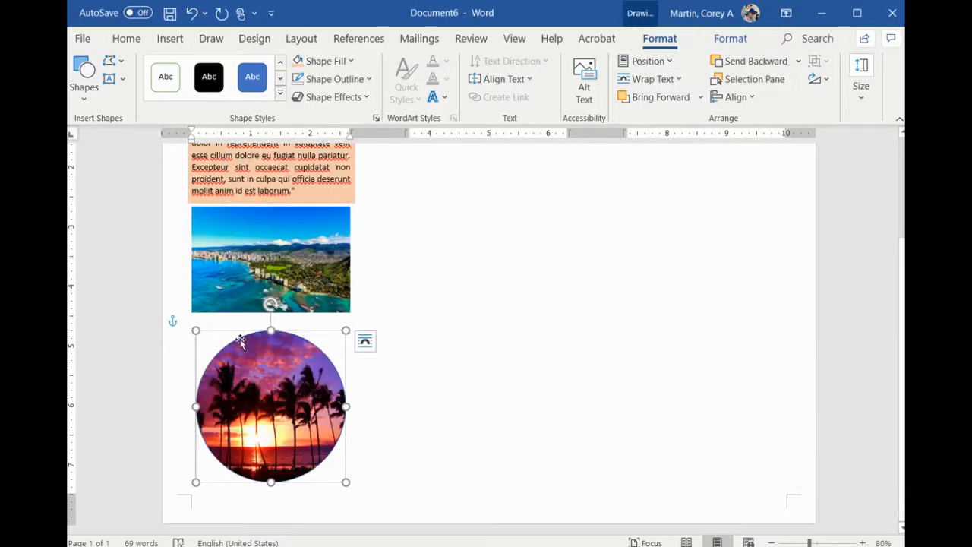
Step: Remove the outline from the circle filled with the sunset picture
left_click(417, 380)
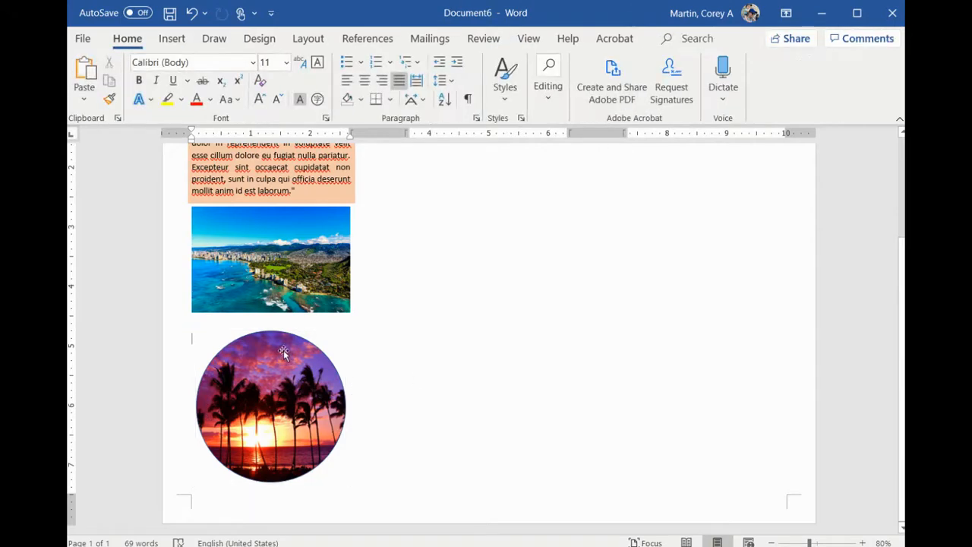
left_click(306, 390)
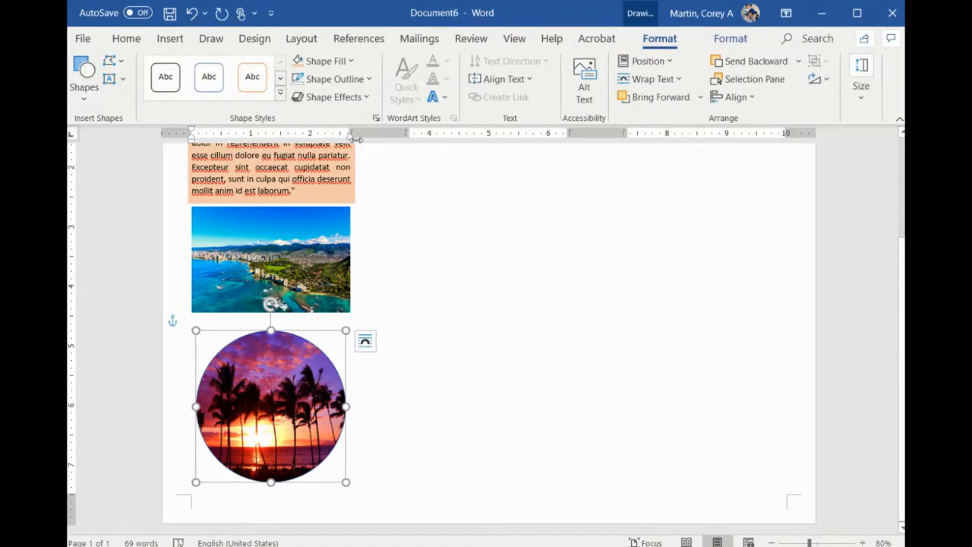
left_click(351, 79)
left_click(339, 293)
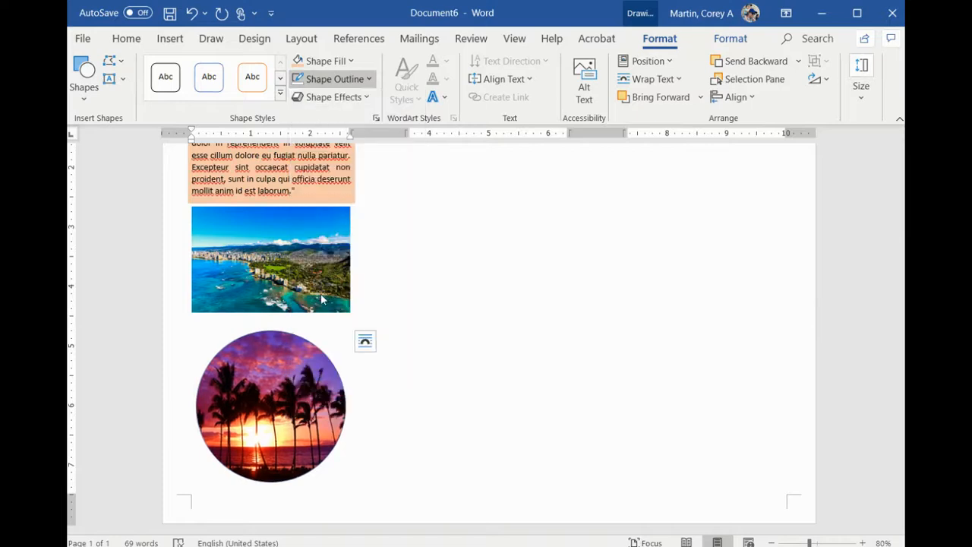
left_click(382, 286)
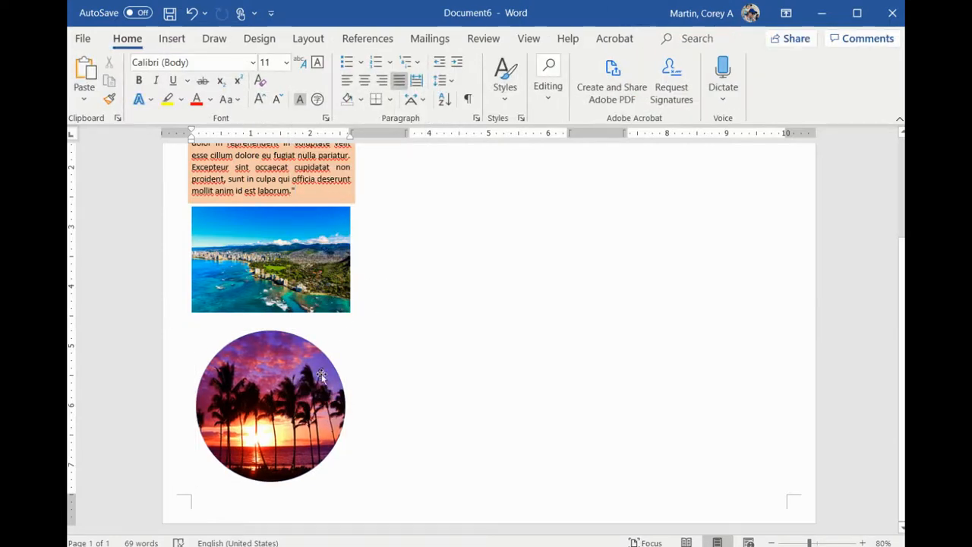
Step: Move the sunset circle up and slightly left so it sits just beneath the Hawaii picture, and review the column
left_click_drag(289, 390, 285, 379)
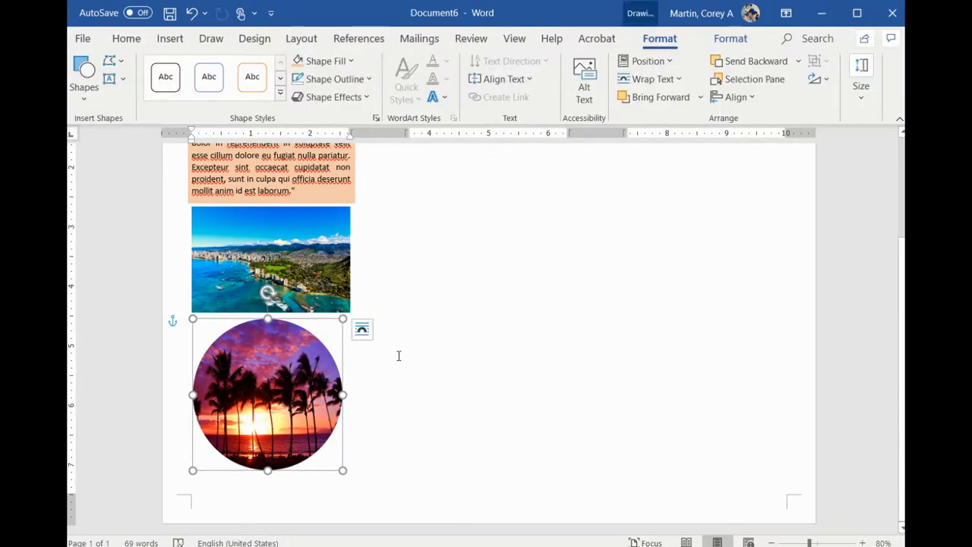
scroll(536, 371, "up", 3)
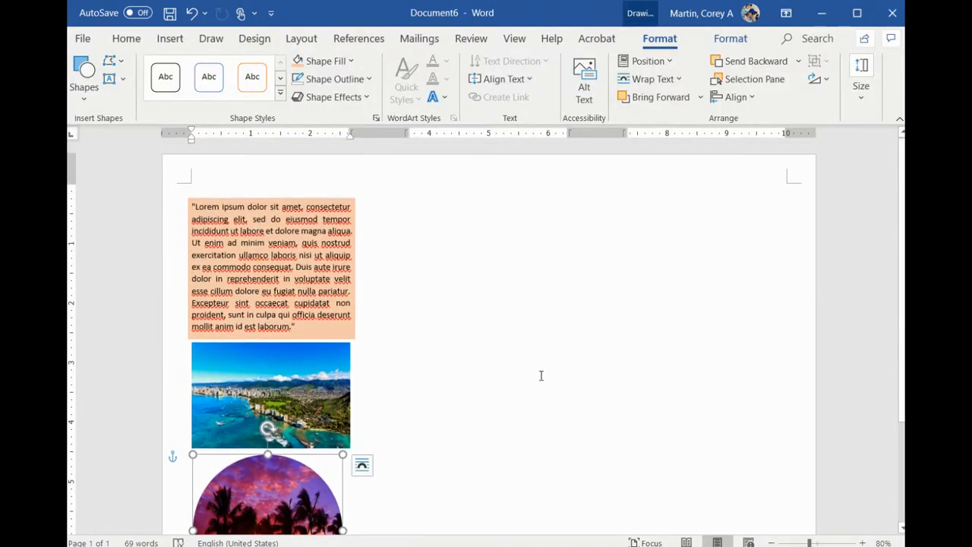
scroll(504, 334, "down", 1)
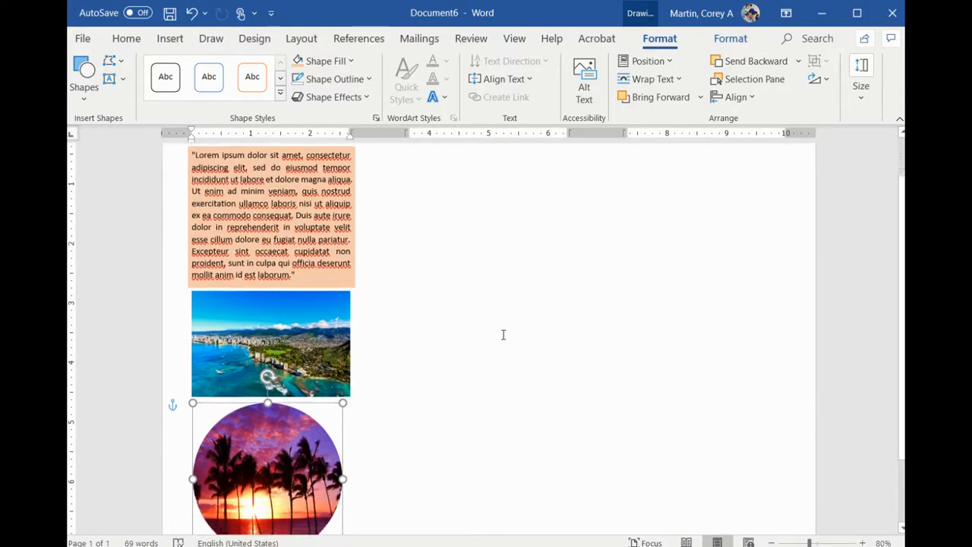
scroll(504, 335, "up", 1)
scroll(503, 332, "down", 1)
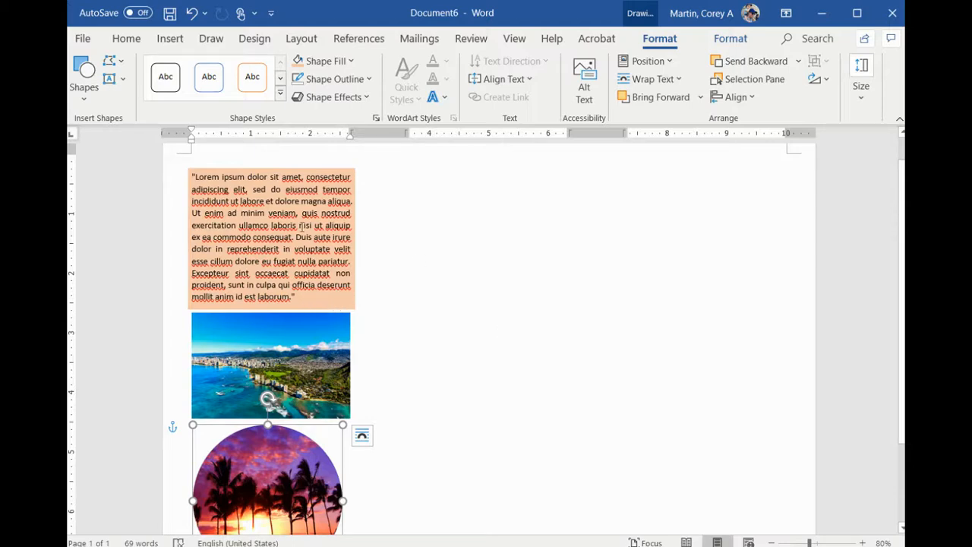
scroll(319, 289, "down", 2)
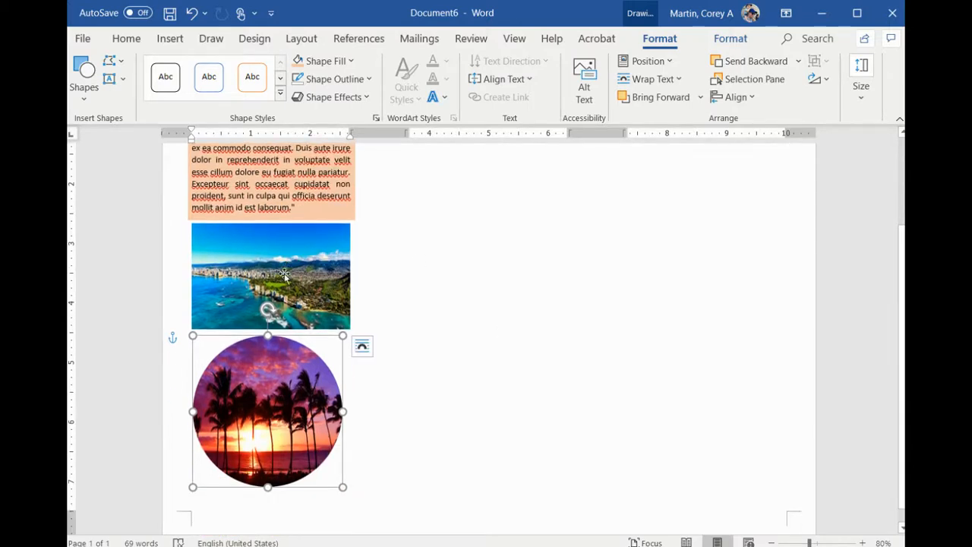